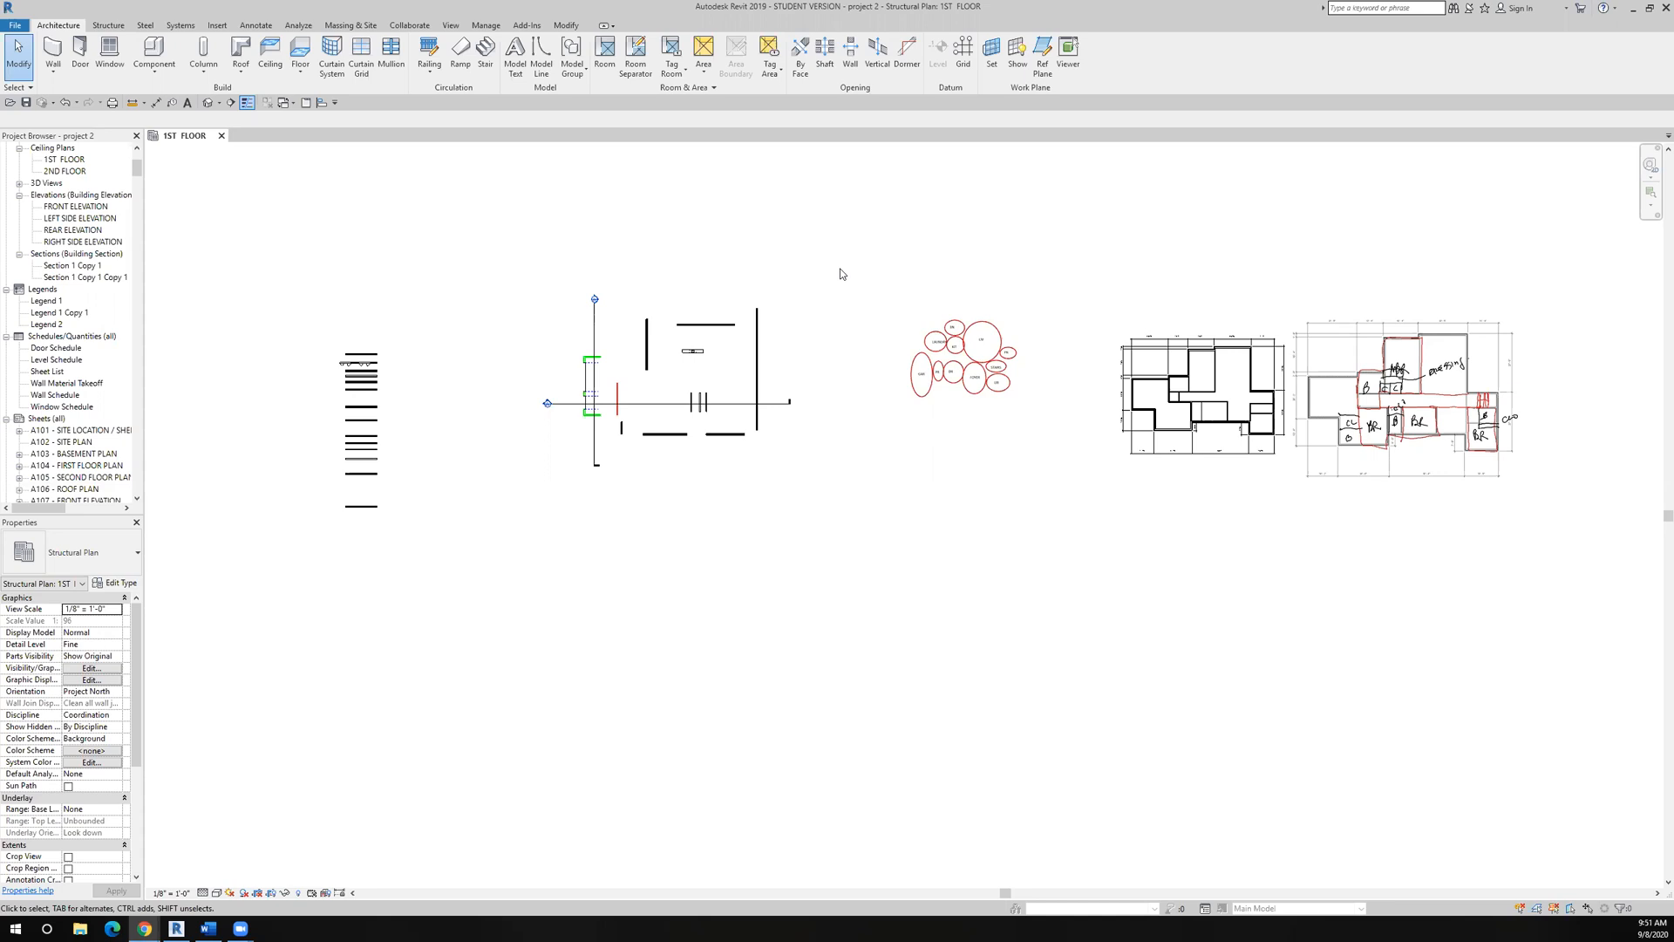
Step: Examine the sample walls and layouts in the 1ST FLOOR plan, focusing on the stacked row of horizontal walls
{"action": "scroll", "coordinate": [840, 273], "scroll_direction": "down", "scroll_amount": 3}
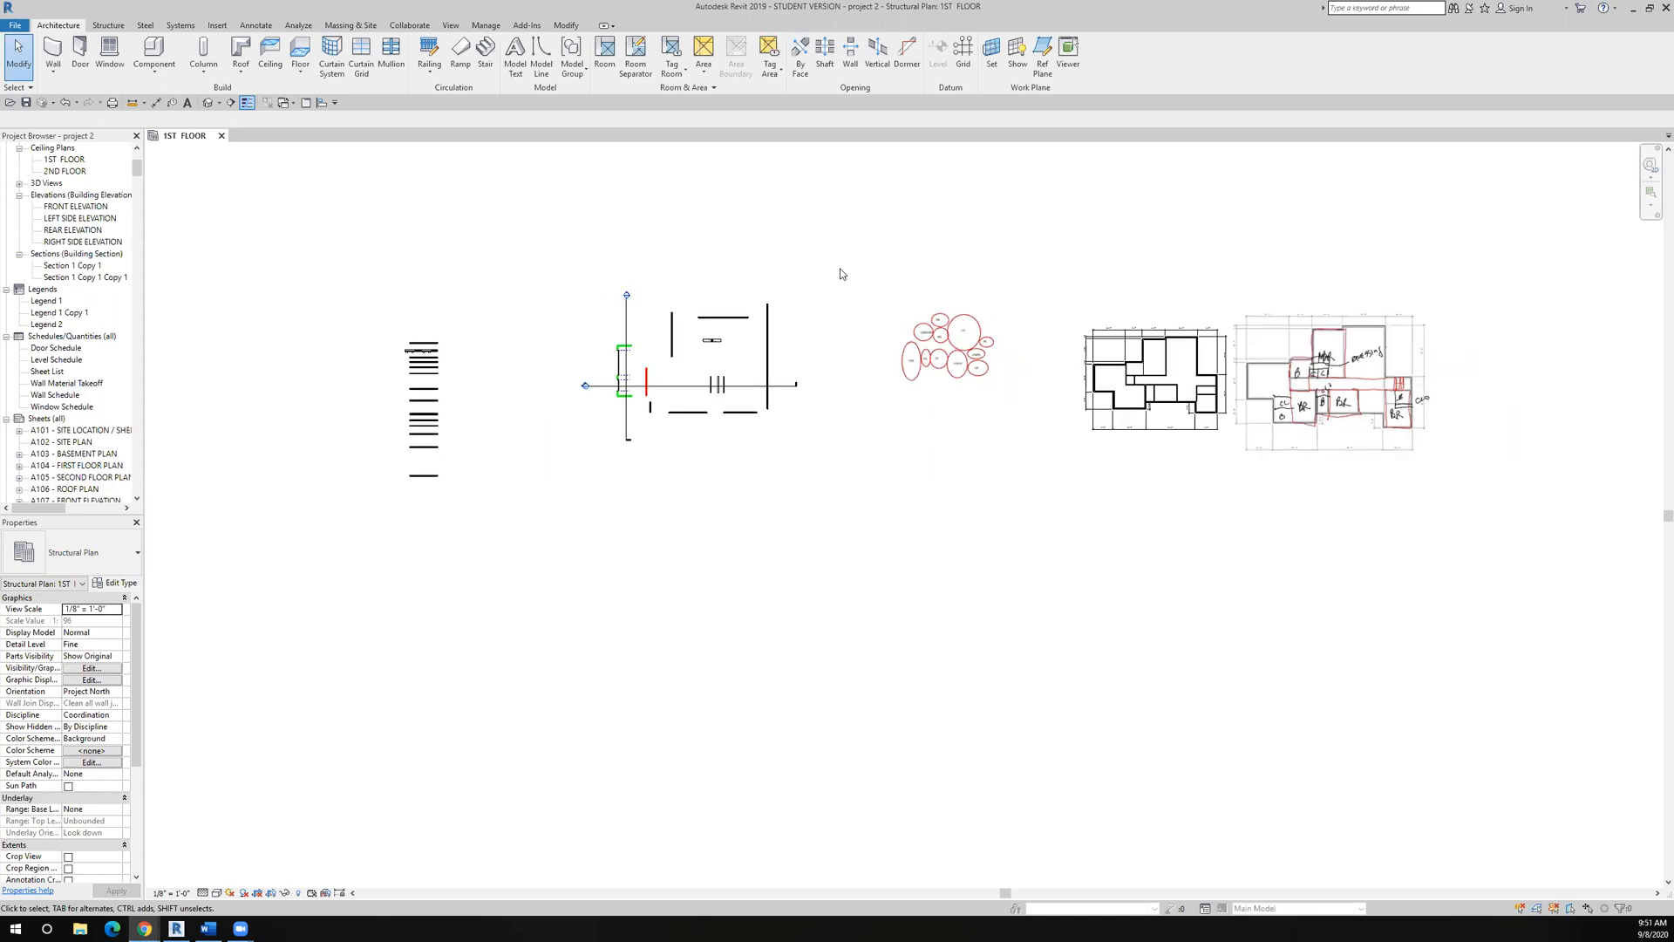
{"action": "middle_click_drag", "start_coordinate": [815, 456], "coordinate": [777, 499]}
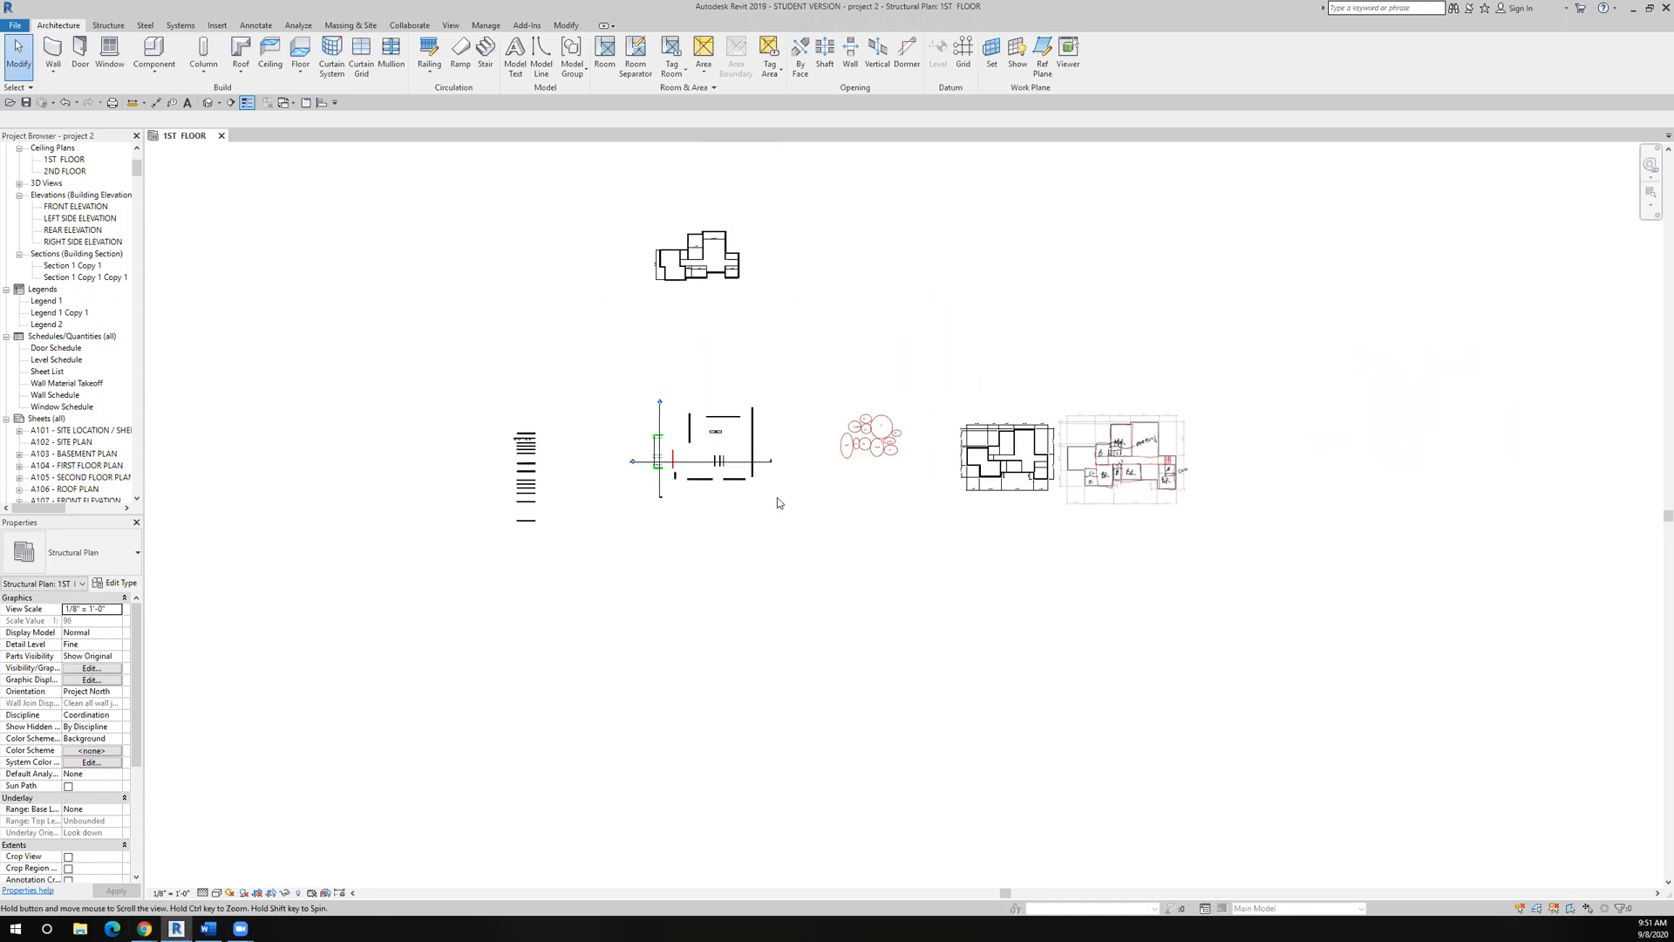
{"action": "scroll", "coordinate": [777, 499], "scroll_direction": "down", "scroll_amount": 1}
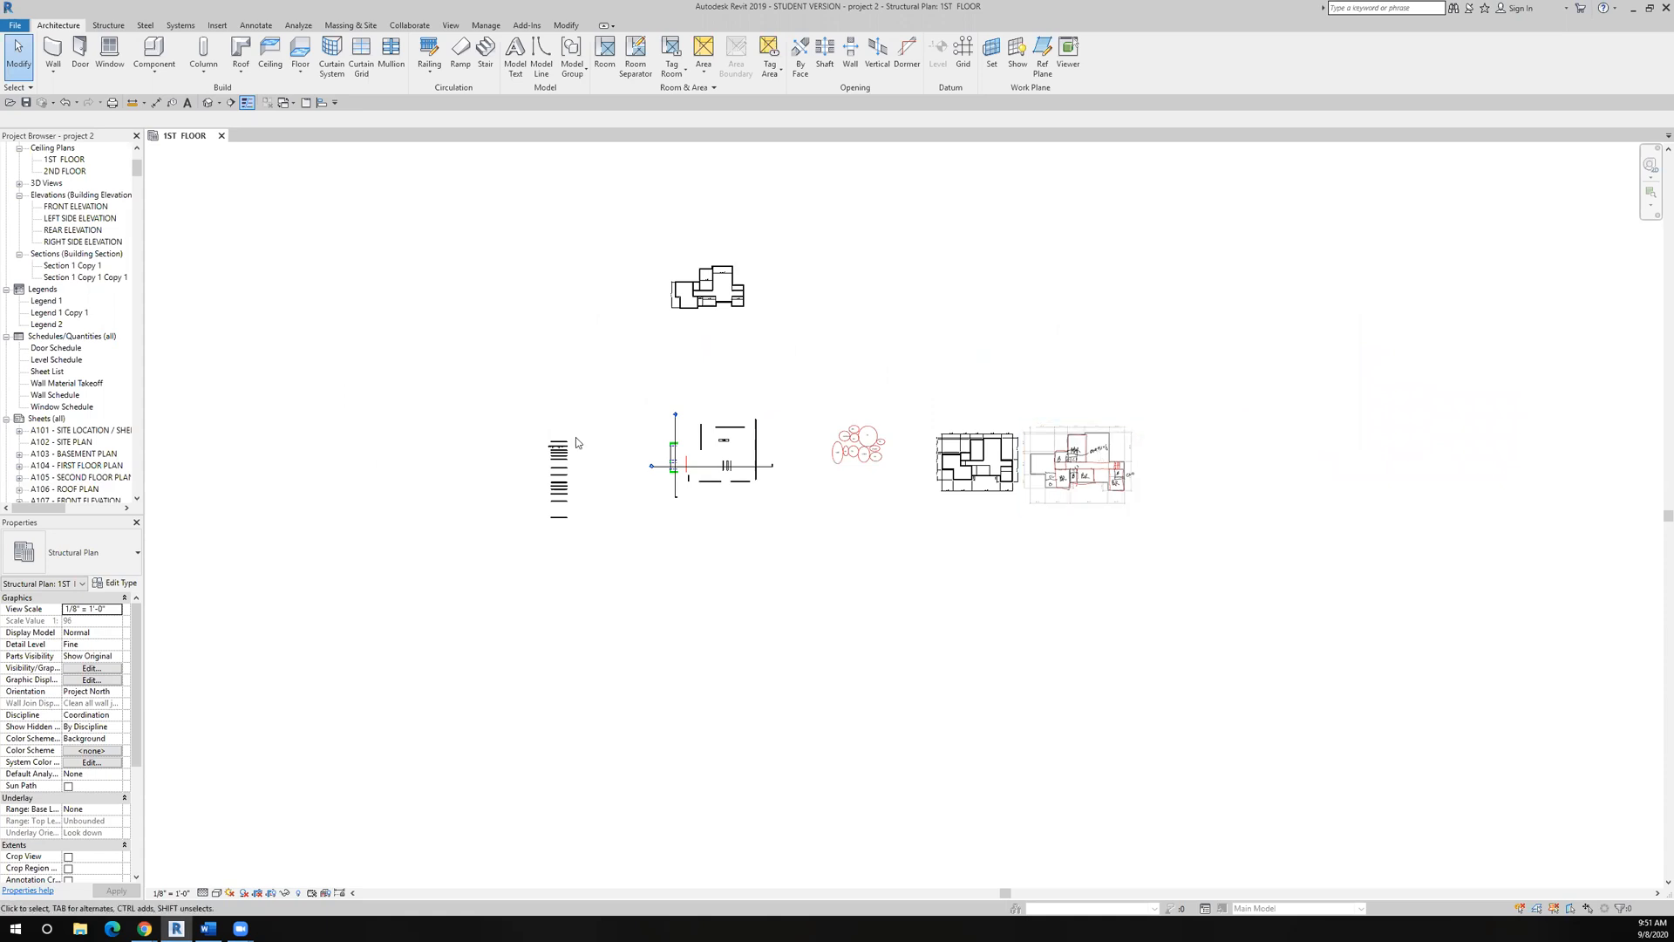
{"action": "scroll", "coordinate": [694, 526], "scroll_direction": "up", "scroll_amount": 2}
{"action": "scroll", "coordinate": [695, 529], "scroll_direction": "up", "scroll_amount": 3}
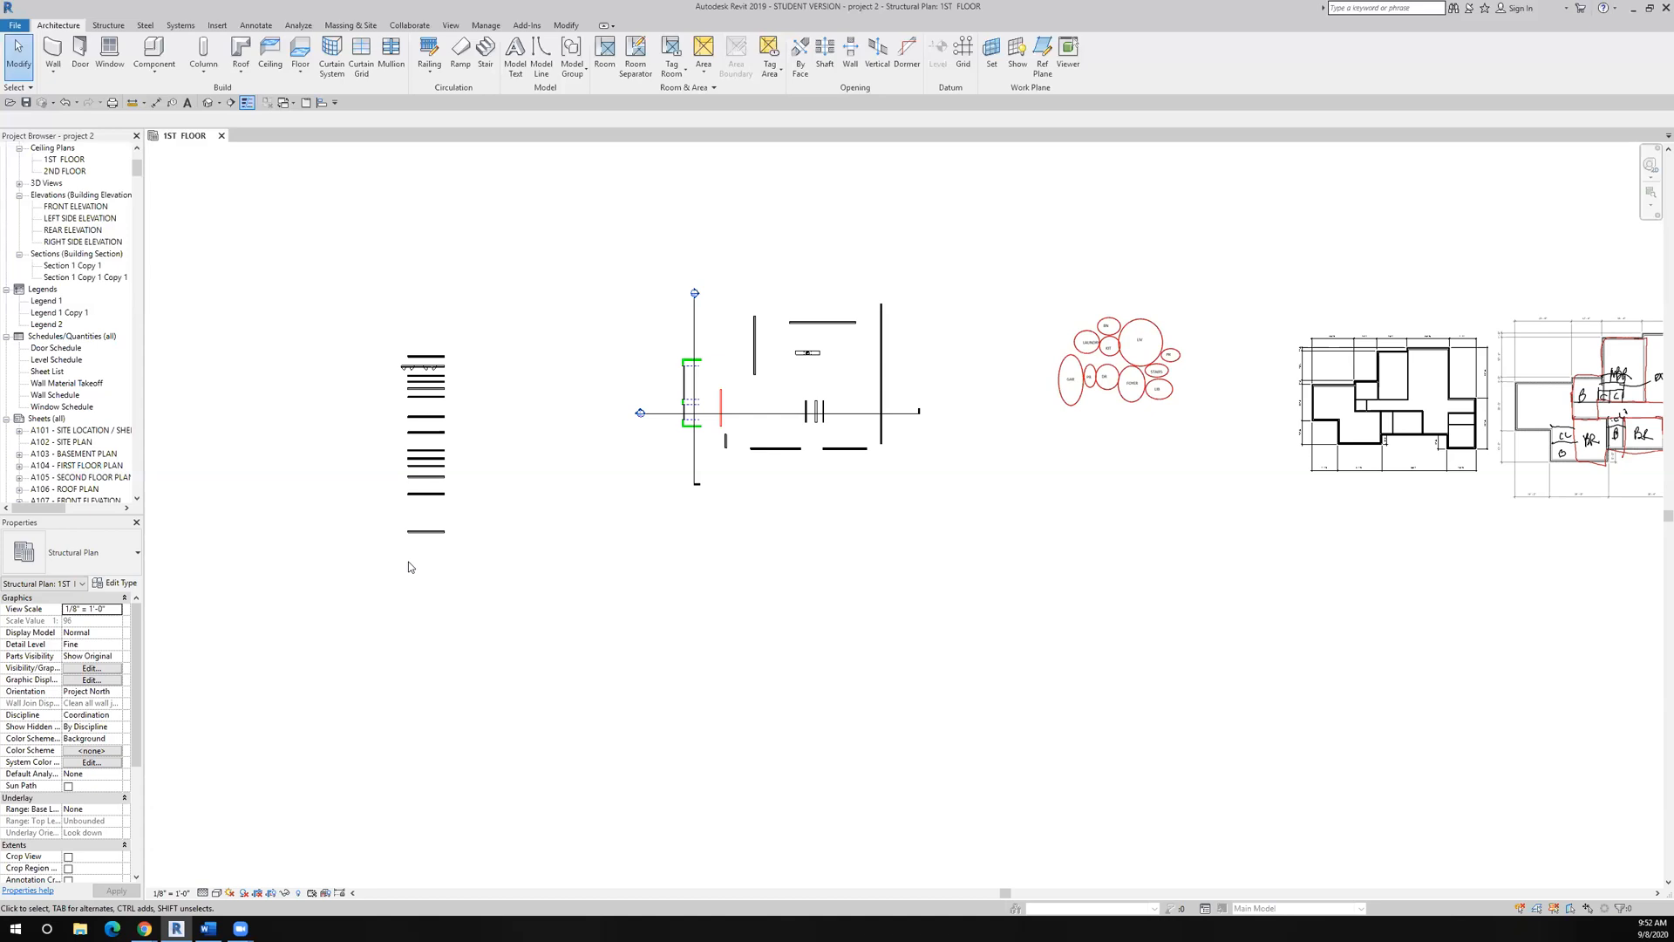
{"action": "scroll", "coordinate": [414, 441], "scroll_direction": "up", "scroll_amount": 1}
{"action": "scroll", "coordinate": [440, 393], "scroll_direction": "up", "scroll_amount": 5}
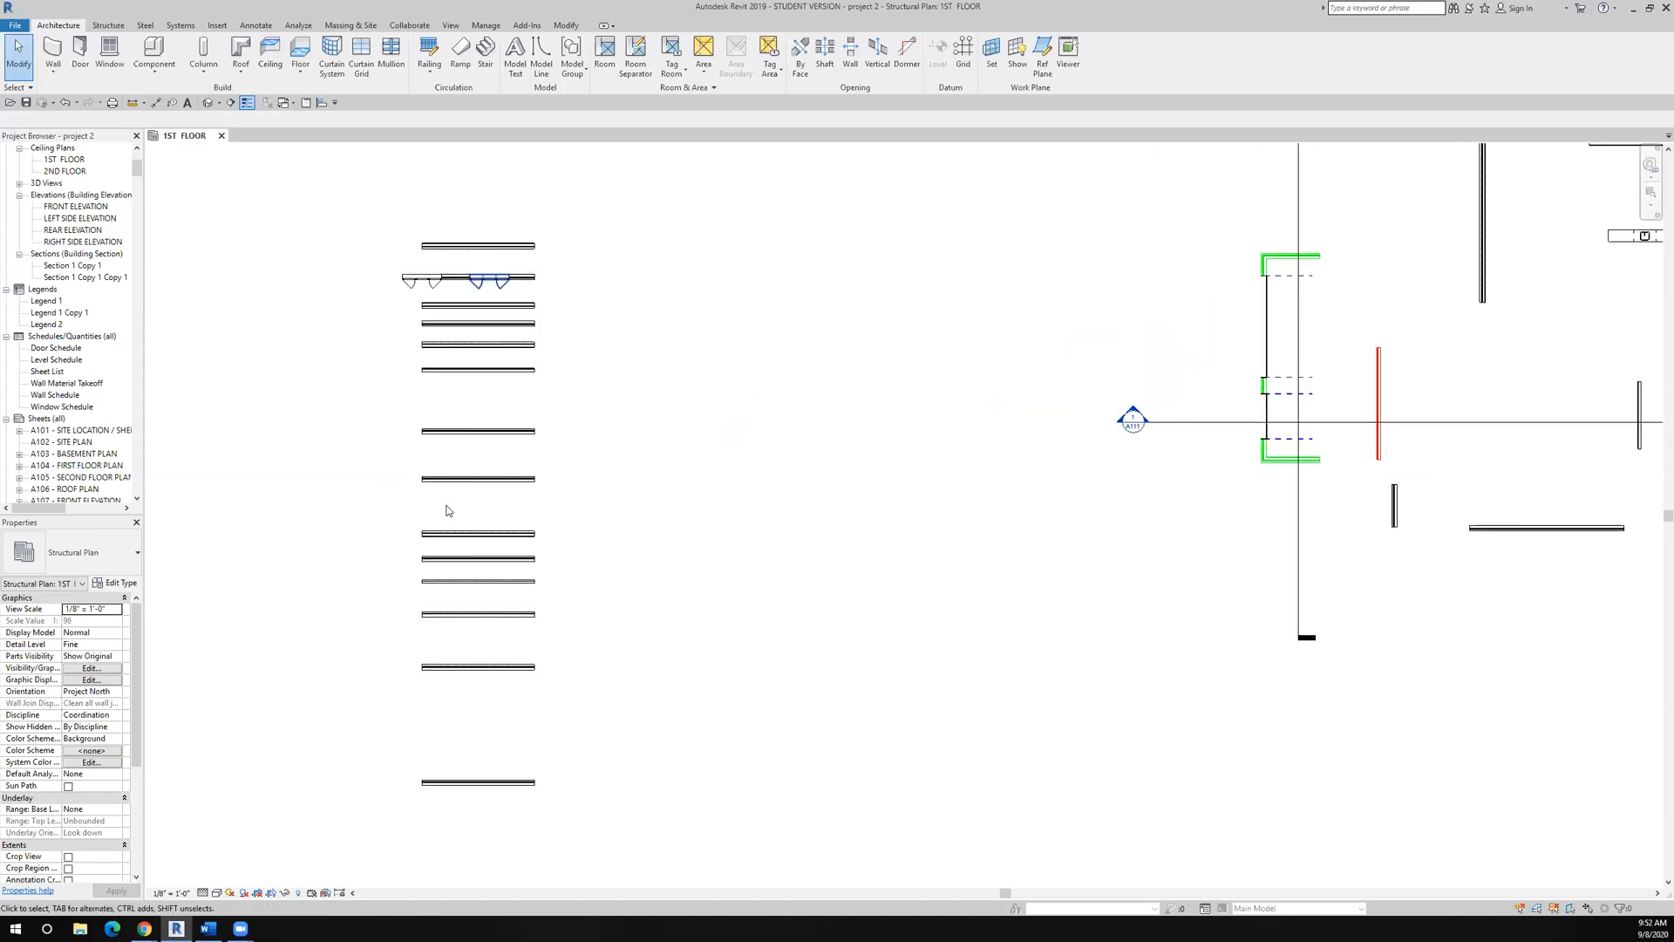
{"action": "scroll", "coordinate": [592, 676], "scroll_direction": "down", "scroll_amount": 2}
{"action": "middle_click_drag", "start_coordinate": [545, 663], "coordinate": [544, 662]}
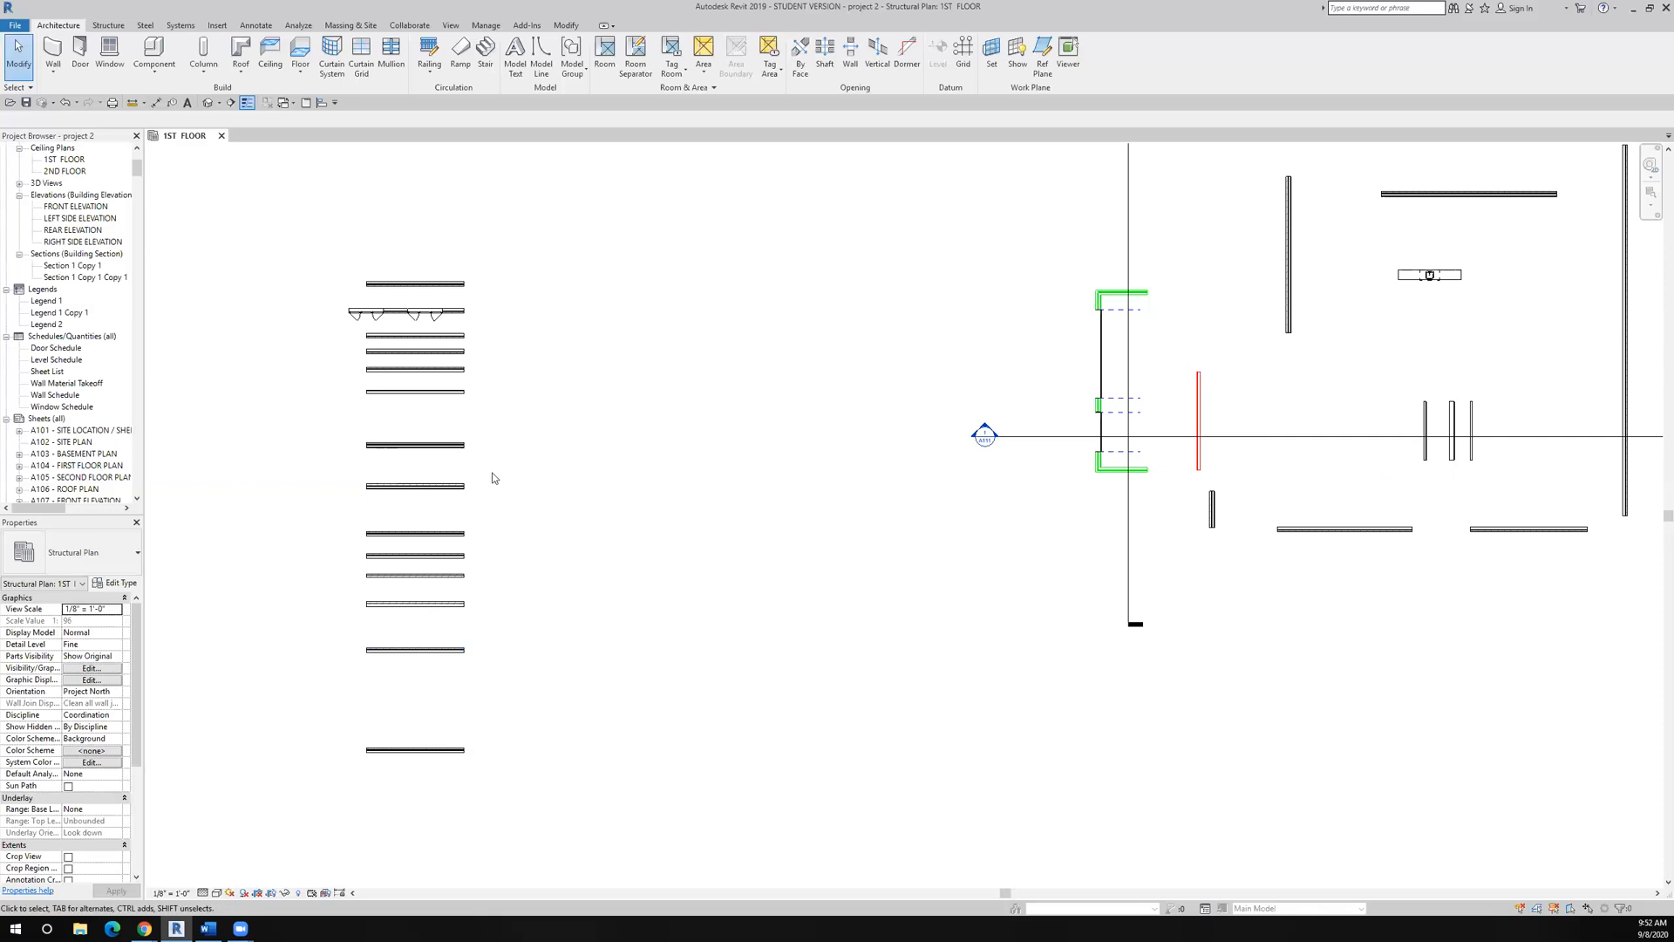
Step: Draw a vertical building section line through the full stack of horizontal sample walls, looking toward the garage and other plans
{"action": "left_click", "coordinate": [231, 103]}
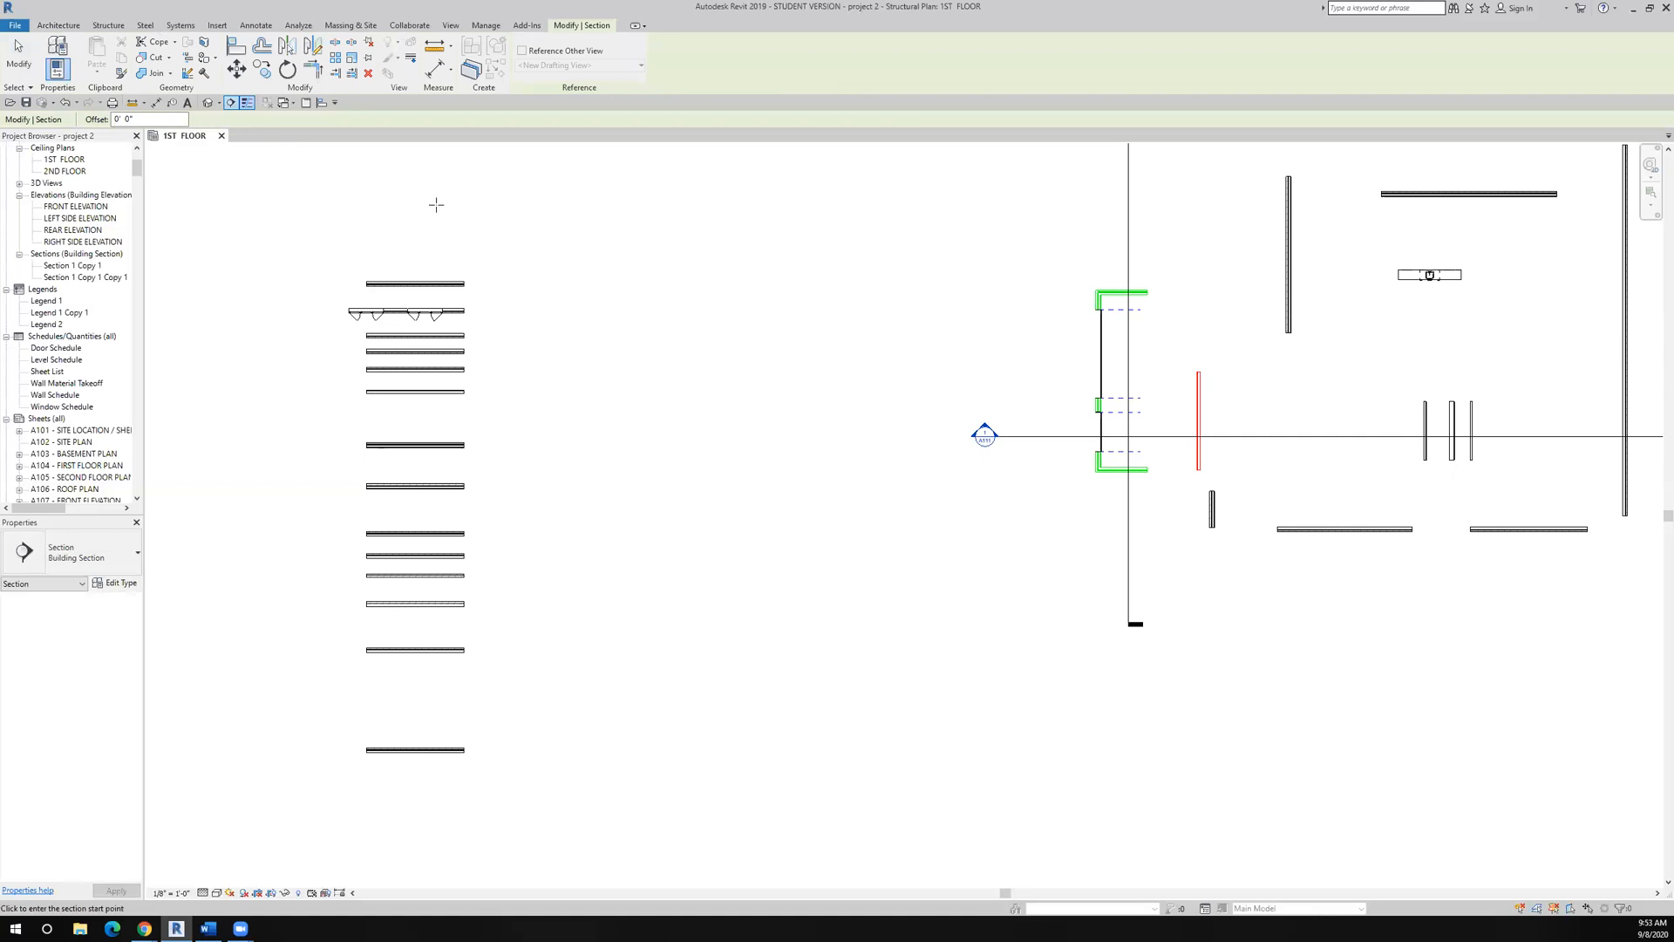
{"action": "left_click", "coordinate": [411, 254]}
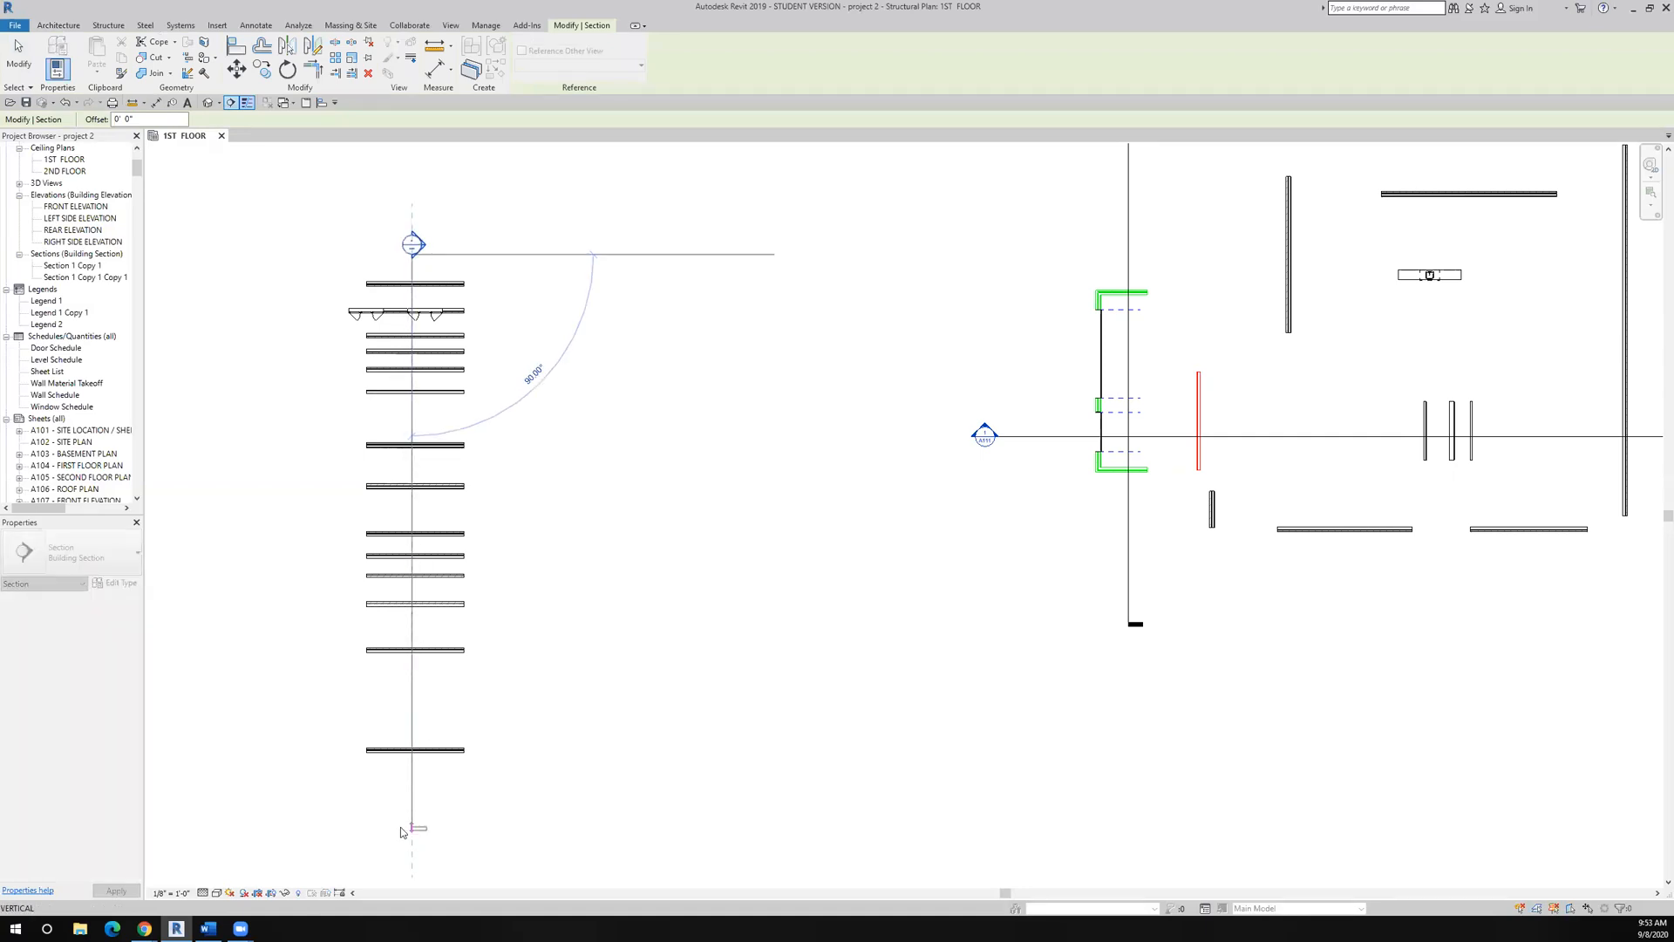
{"action": "left_click", "coordinate": [411, 826]}
{"action": "scroll", "coordinate": [478, 585], "scroll_direction": "down", "scroll_amount": 5}
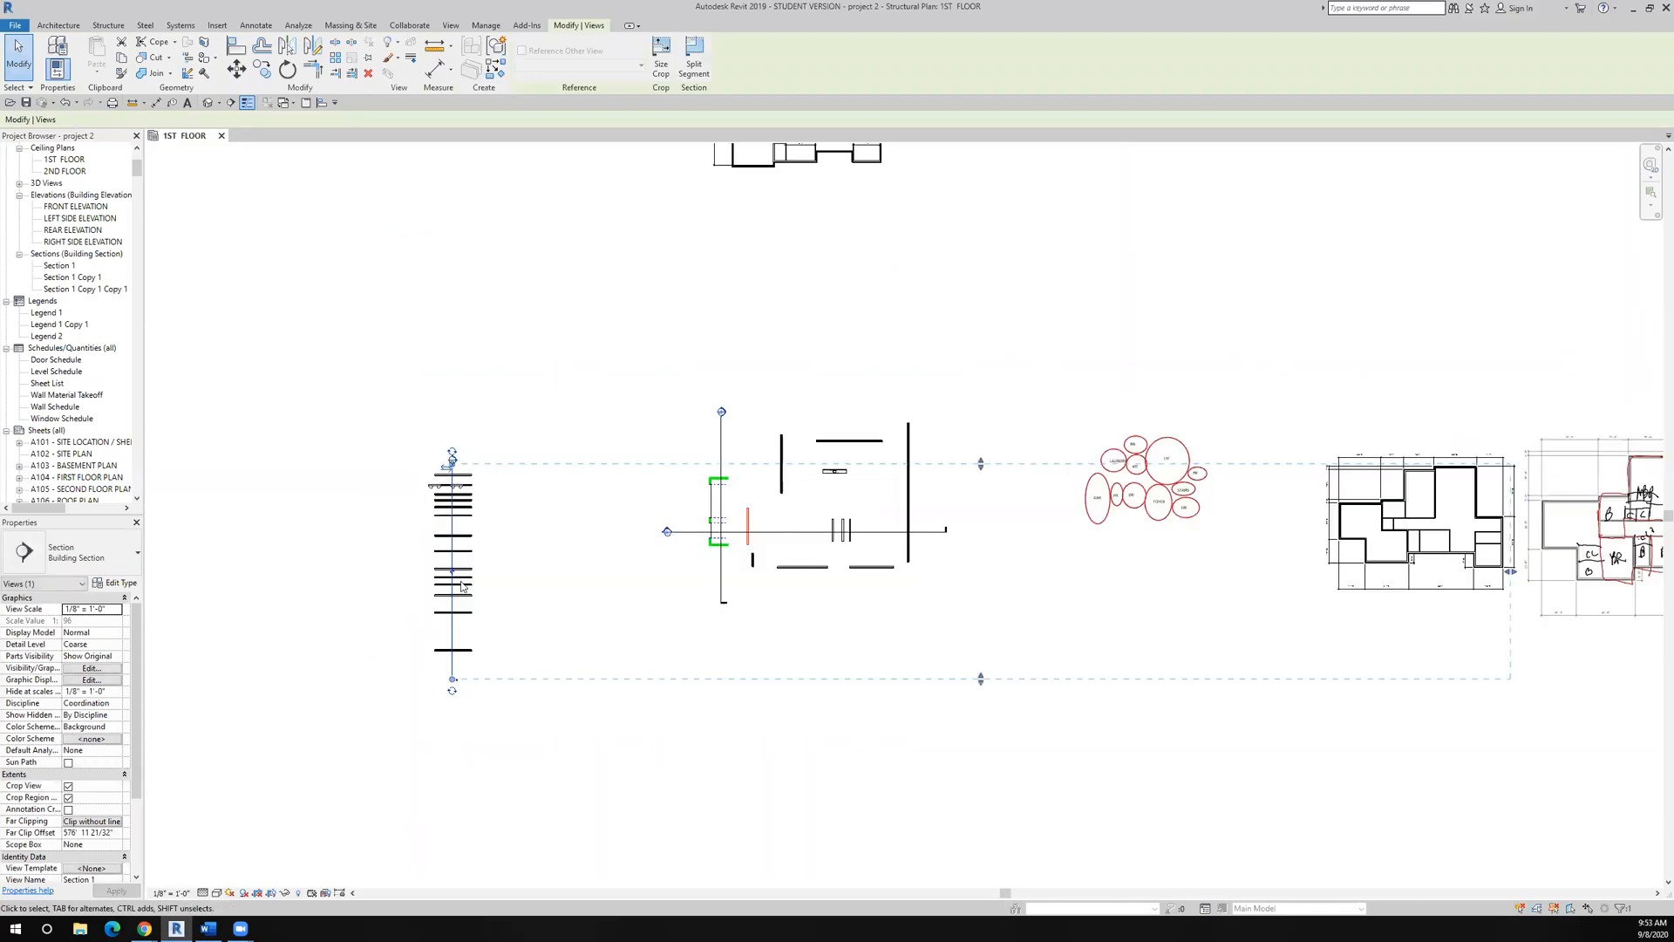
{"action": "middle_click_drag", "start_coordinate": [353, 491], "coordinate": [346, 465]}
{"action": "scroll", "coordinate": [346, 465], "scroll_direction": "up", "scroll_amount": 1}
{"action": "scroll", "coordinate": [376, 468], "scroll_direction": "down", "scroll_amount": 3}
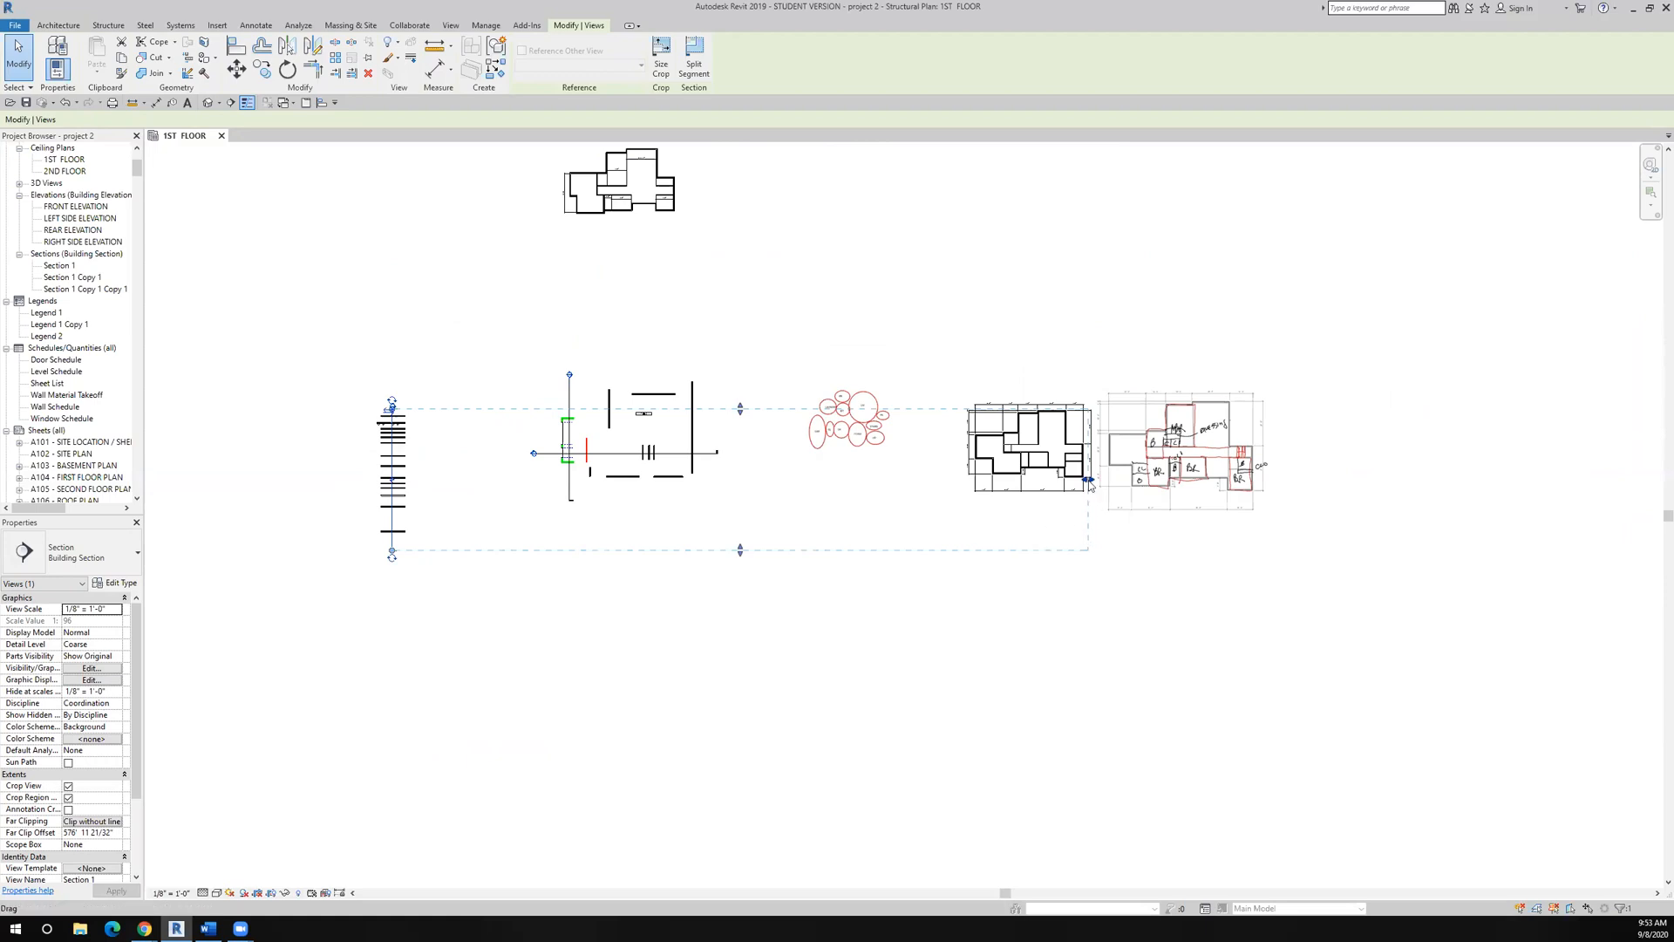
Step: Open the view of the new section cut through the stacked walls
{"action": "scroll", "coordinate": [404, 567], "scroll_direction": "up", "scroll_amount": 3}
{"action": "scroll", "coordinate": [401, 563], "scroll_direction": "up", "scroll_amount": 3}
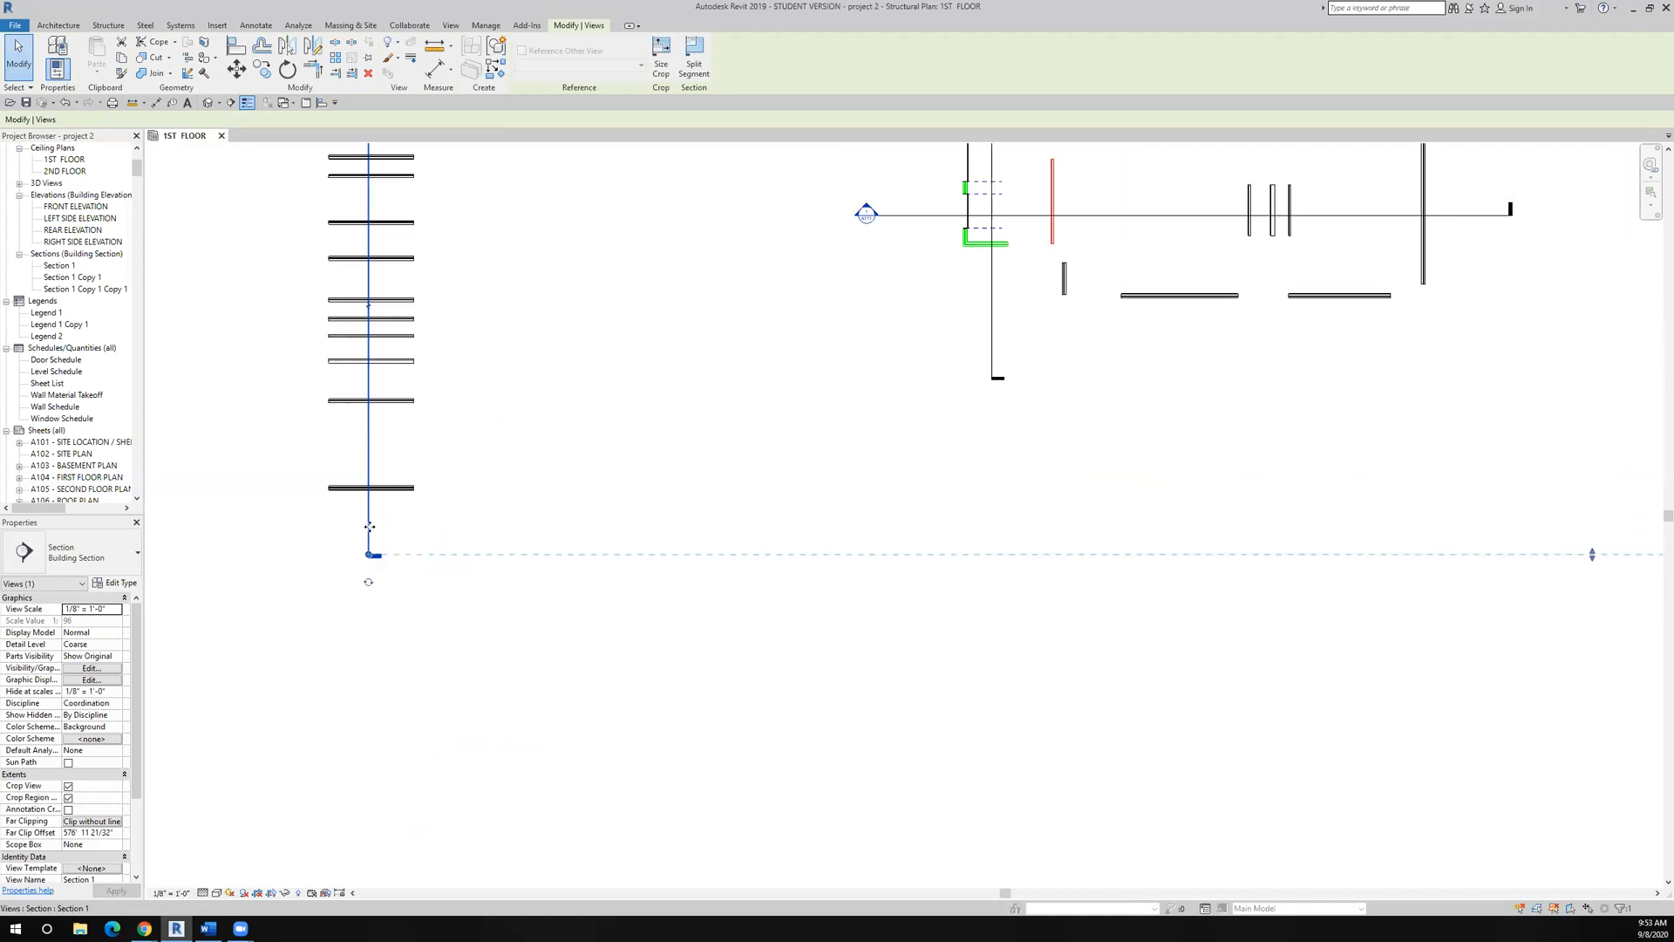
{"action": "right_click", "coordinate": [370, 527]}
{"action": "left_click", "coordinate": [409, 602]}
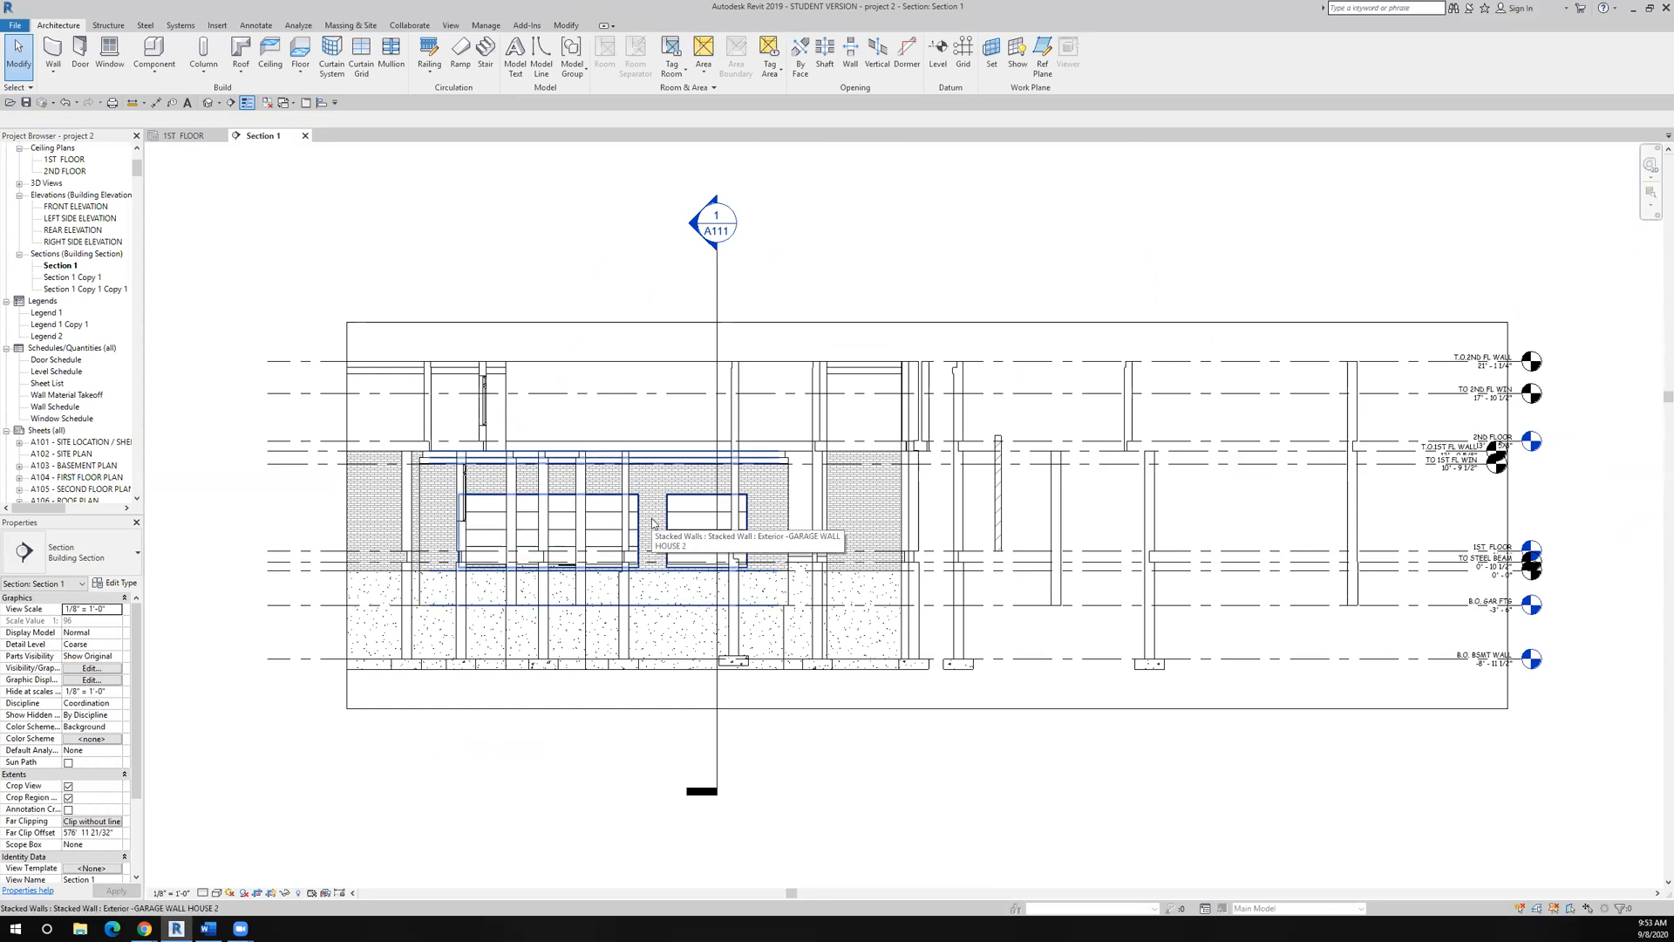
Step: In the 1ST FLOOR plan, shorten the section's view depth to about 88' so it stops before the garage walls
{"action": "left_click", "coordinate": [181, 136]}
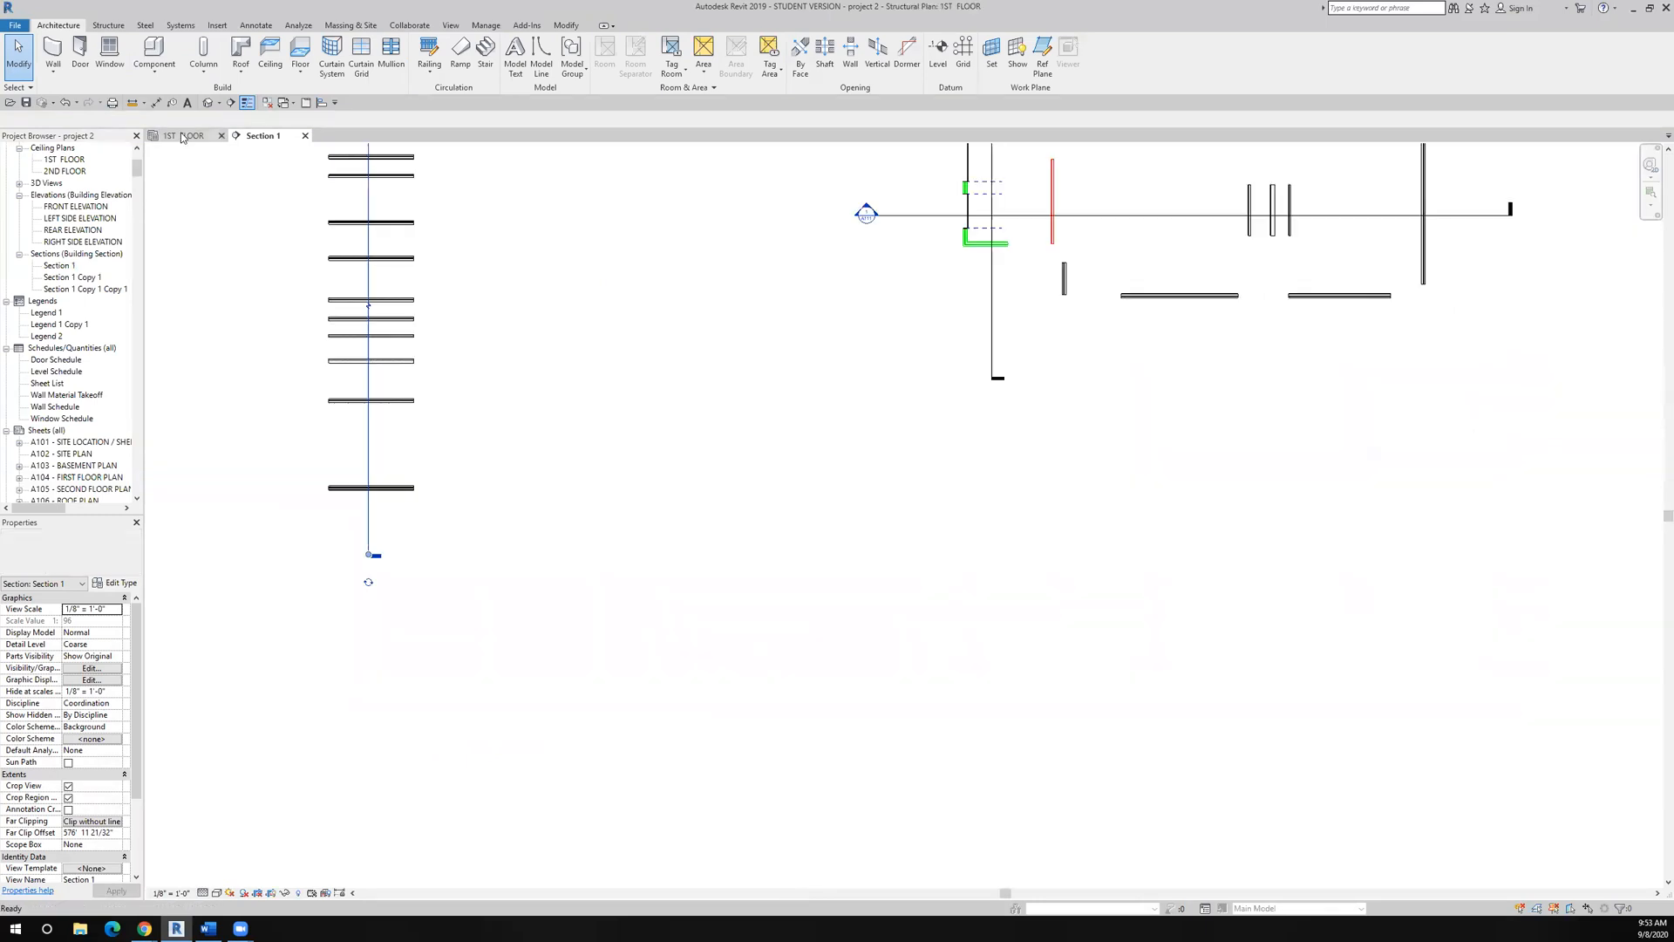
{"action": "scroll", "coordinate": [479, 527], "scroll_direction": "down", "scroll_amount": 3}
{"action": "scroll", "coordinate": [452, 505], "scroll_direction": "up", "scroll_amount": 2}
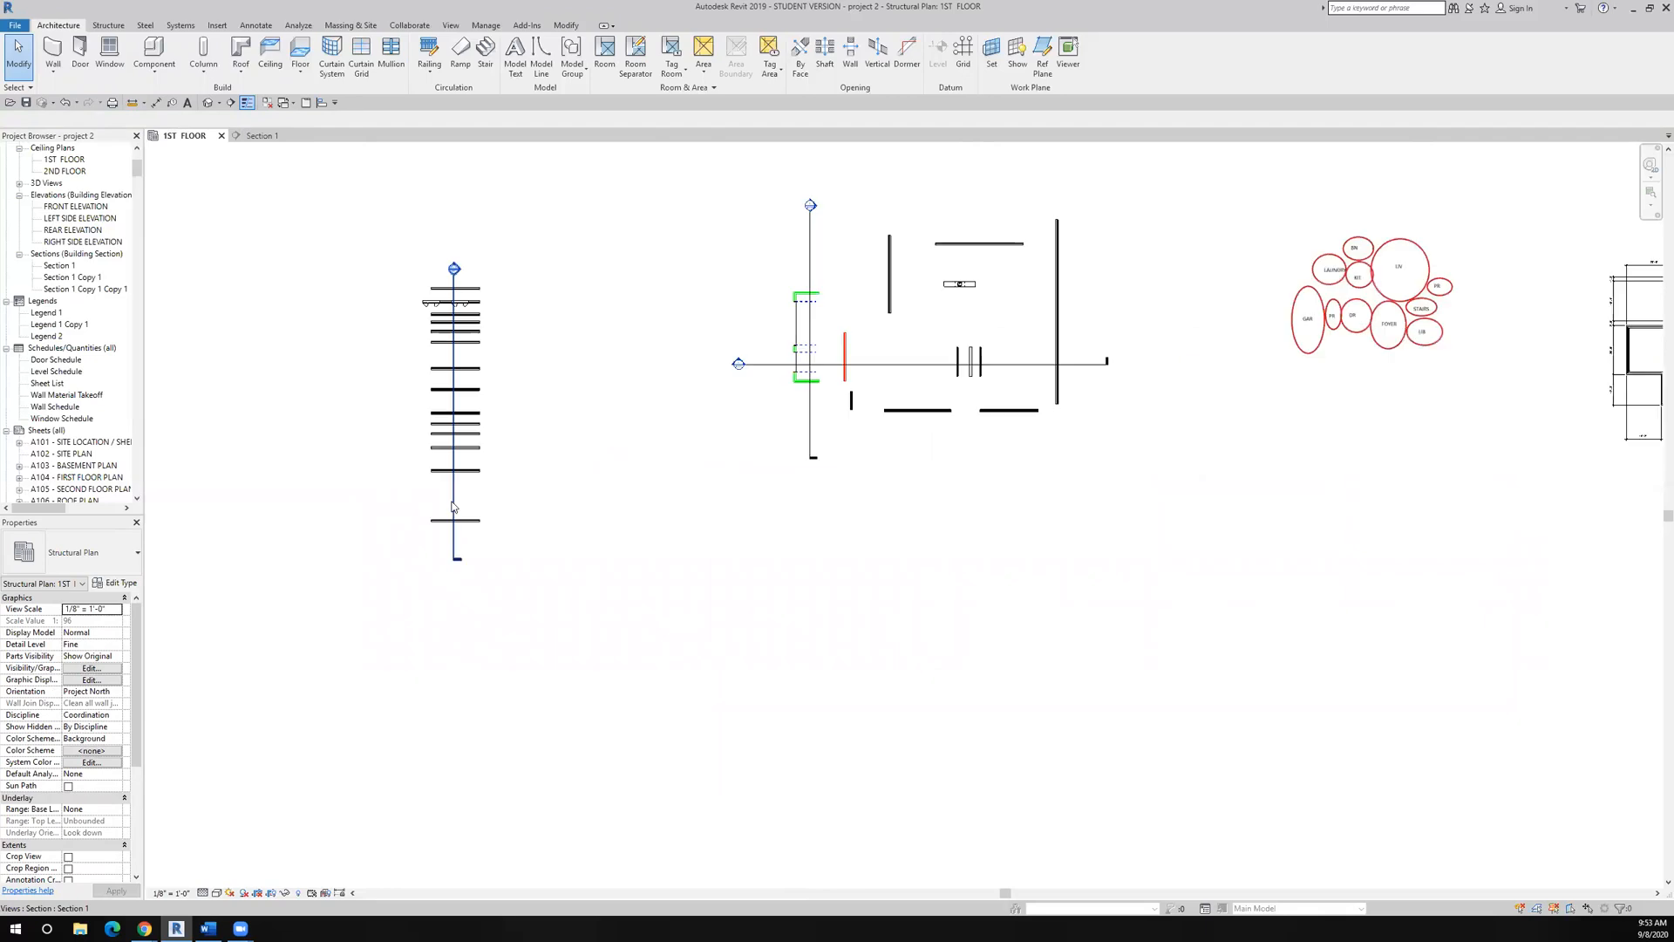
{"action": "left_click", "coordinate": [453, 506]}
{"action": "scroll", "coordinate": [567, 471], "scroll_direction": "down", "scroll_amount": 2}
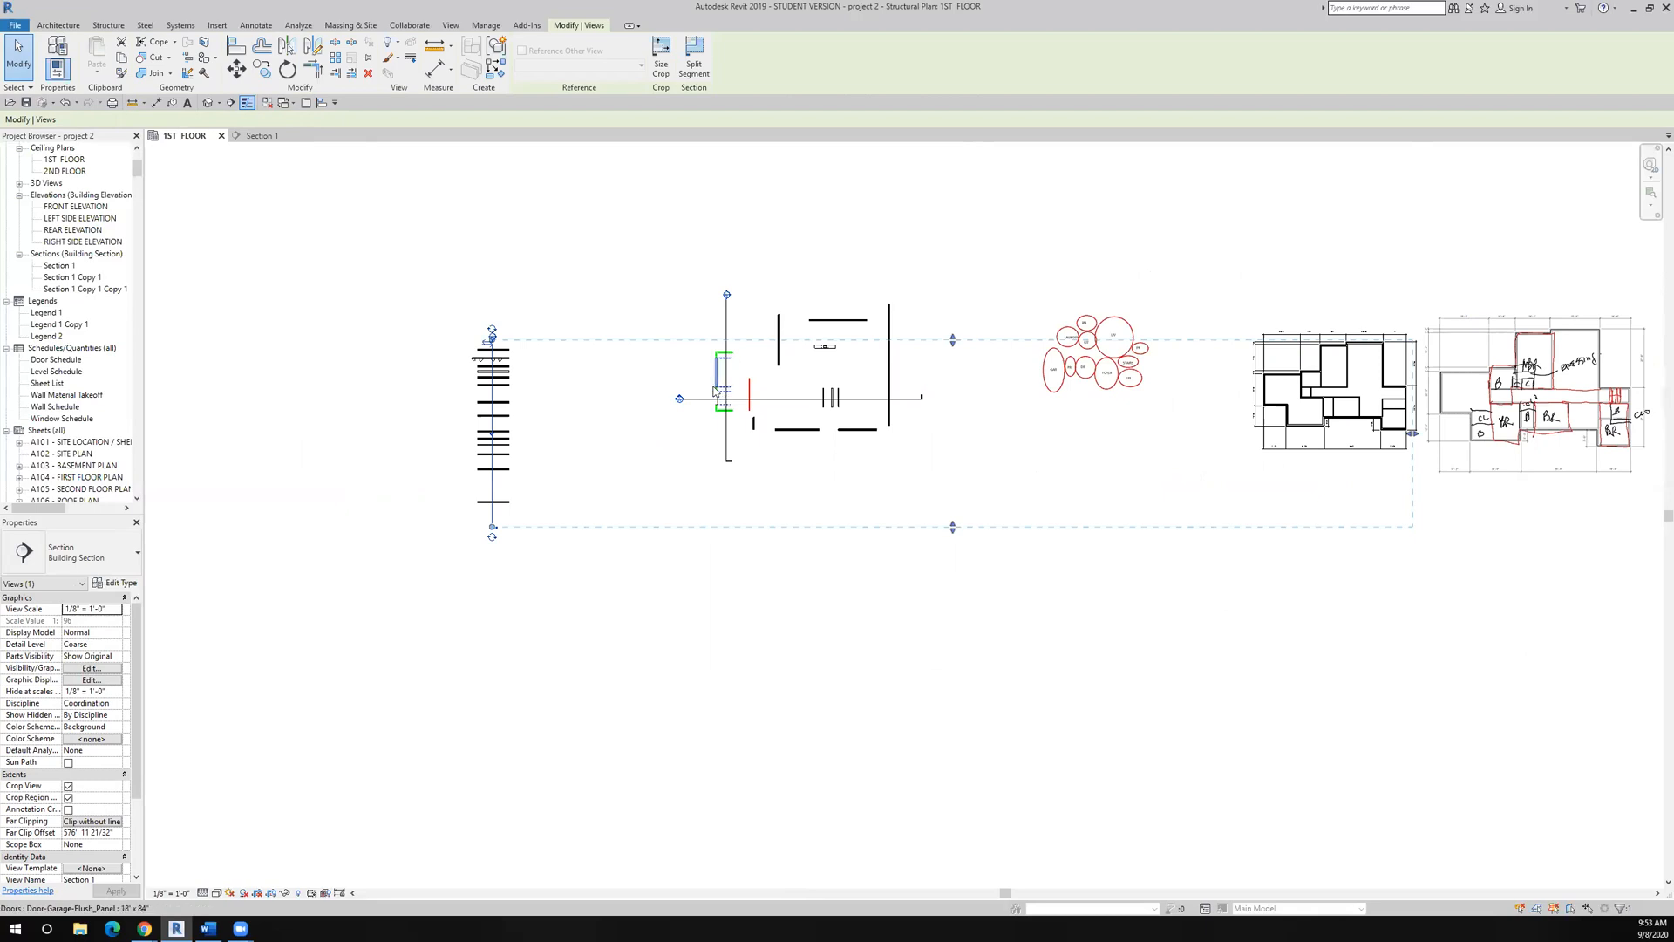
{"action": "scroll", "coordinate": [715, 390], "scroll_direction": "down", "scroll_amount": 1}
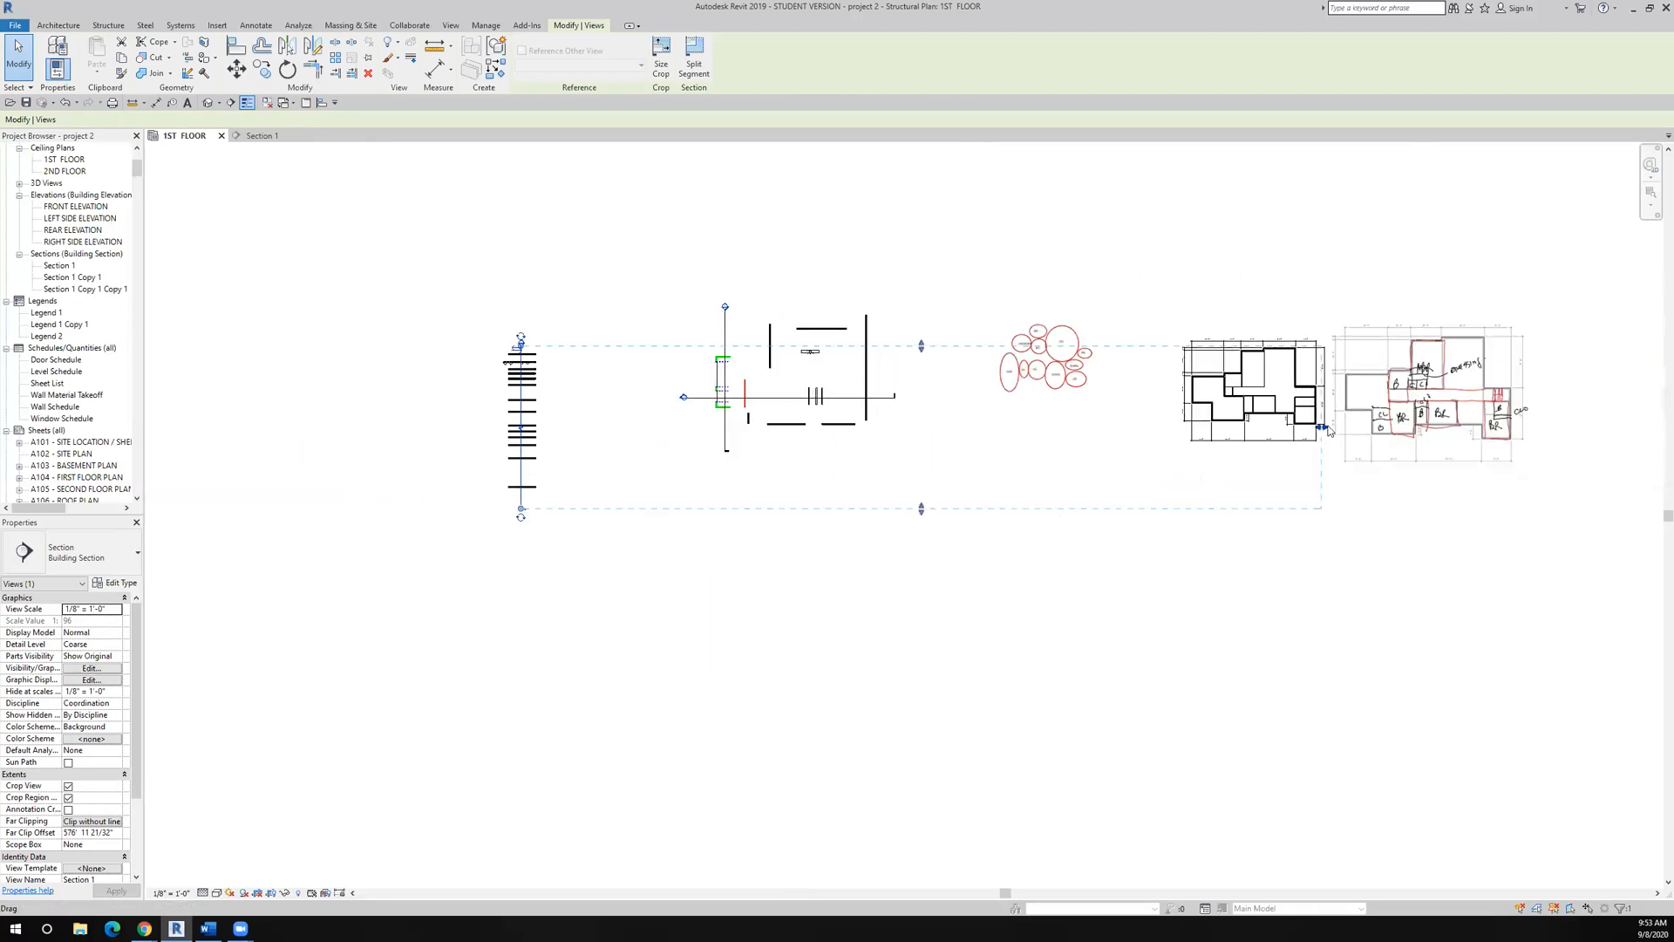
{"action": "left_click_drag", "start_coordinate": [1323, 427], "coordinate": [645, 462]}
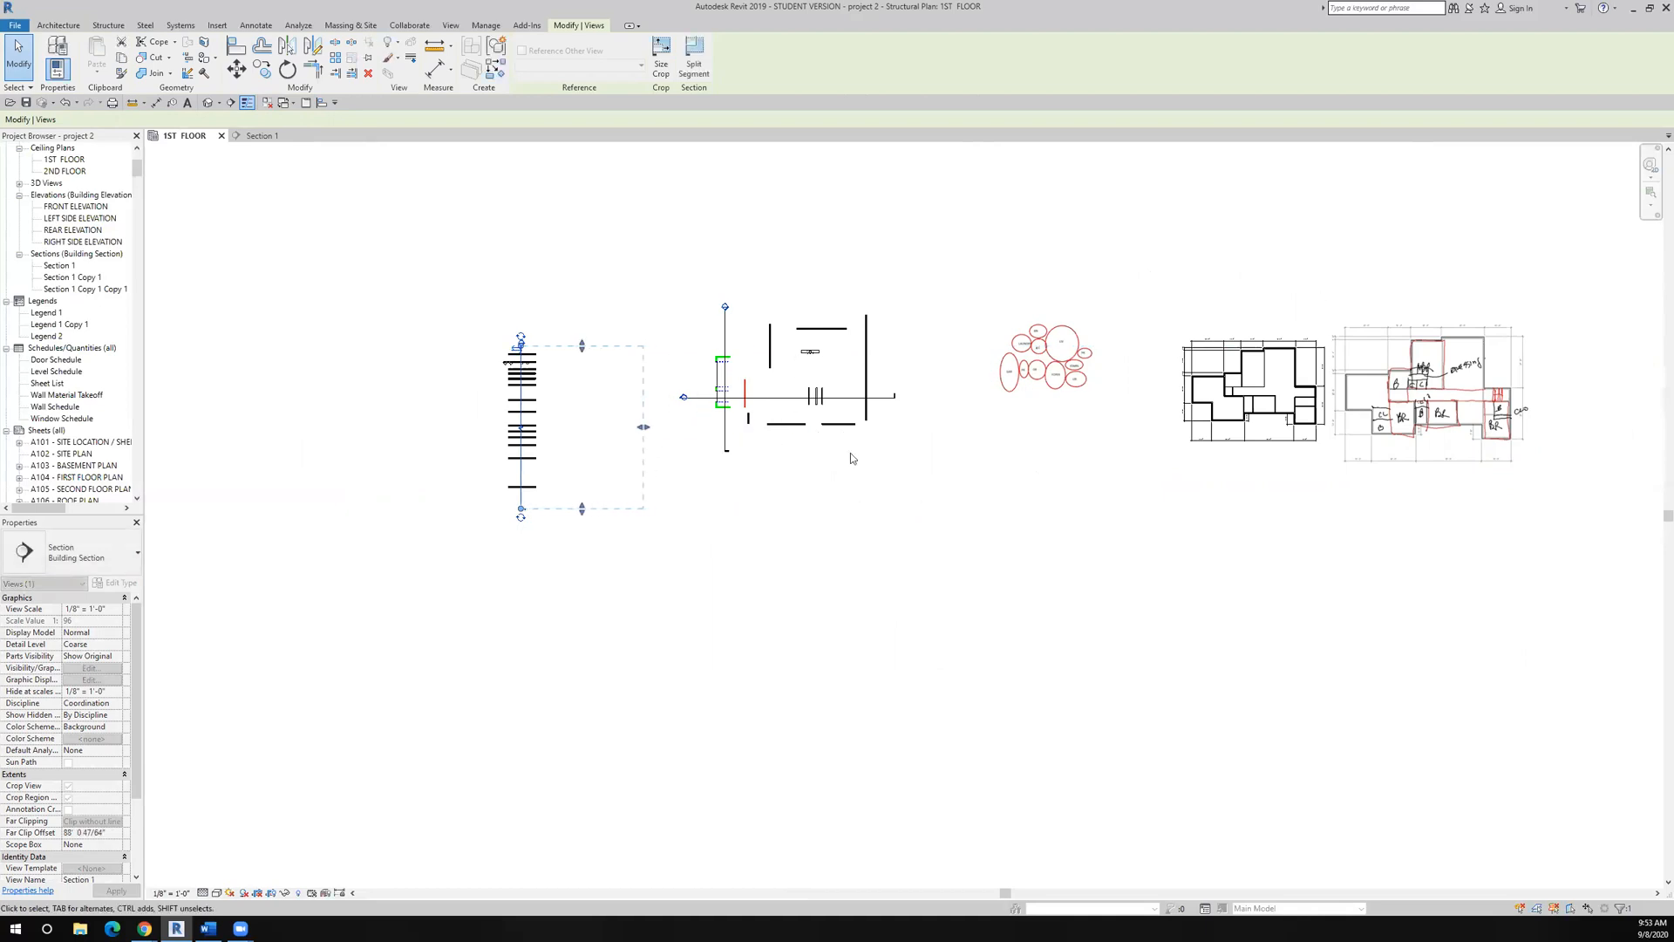
Step: Set the detail level of the Section 1 view to Fine
{"action": "left_click", "coordinate": [250, 135]}
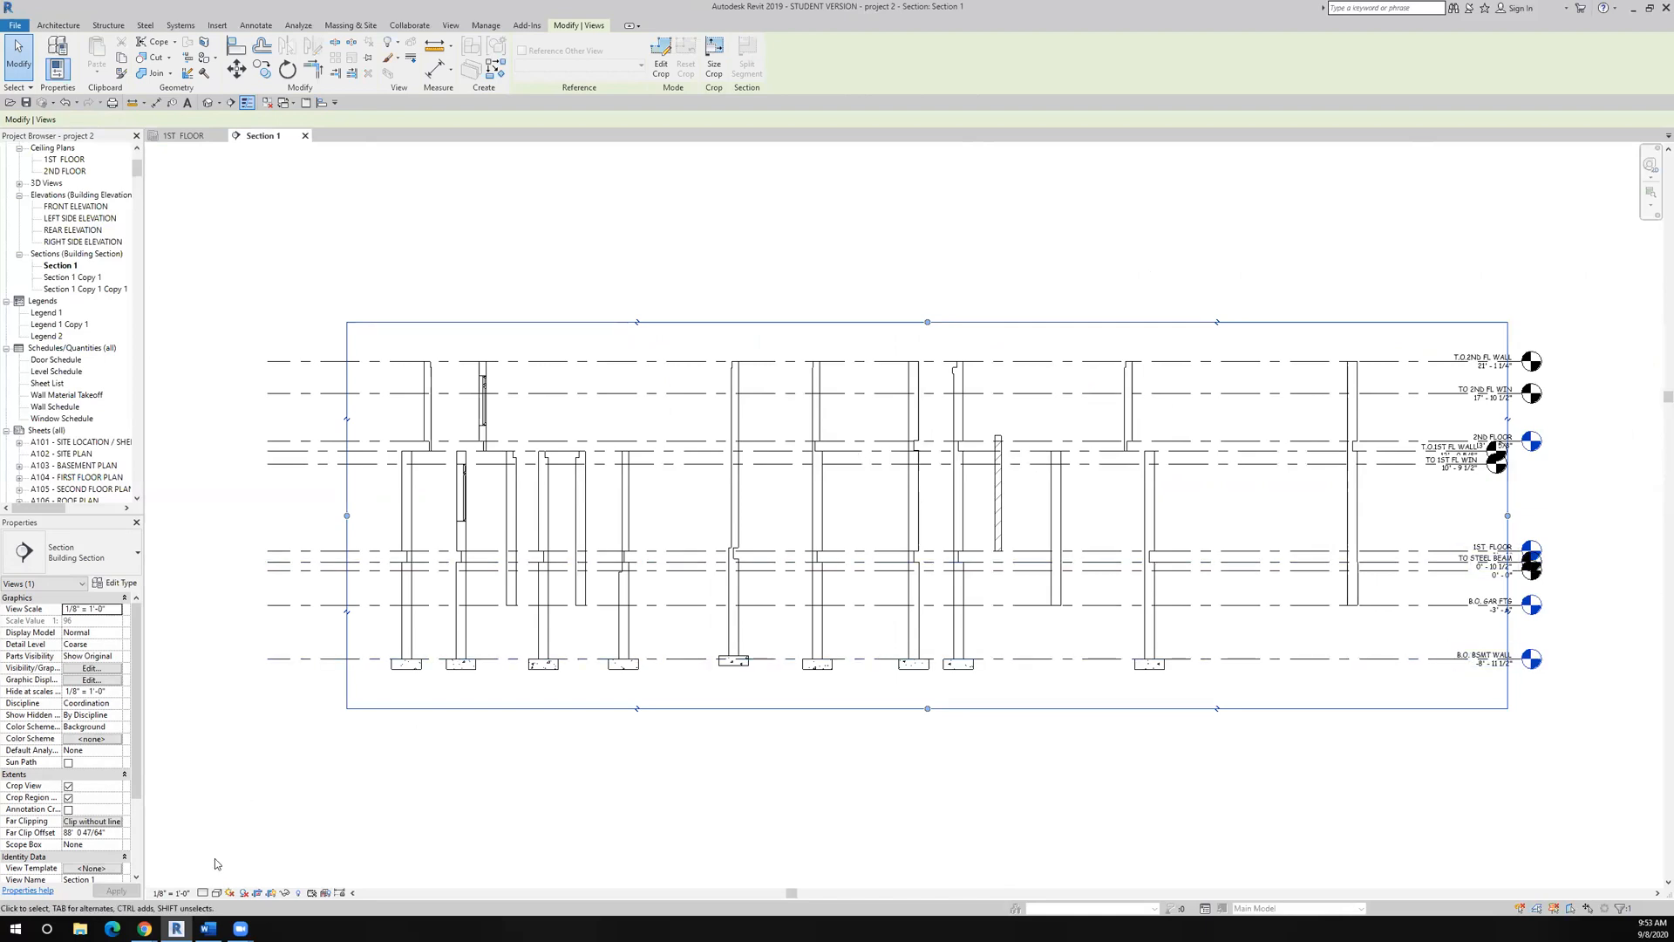
{"action": "left_click", "coordinate": [203, 893]}
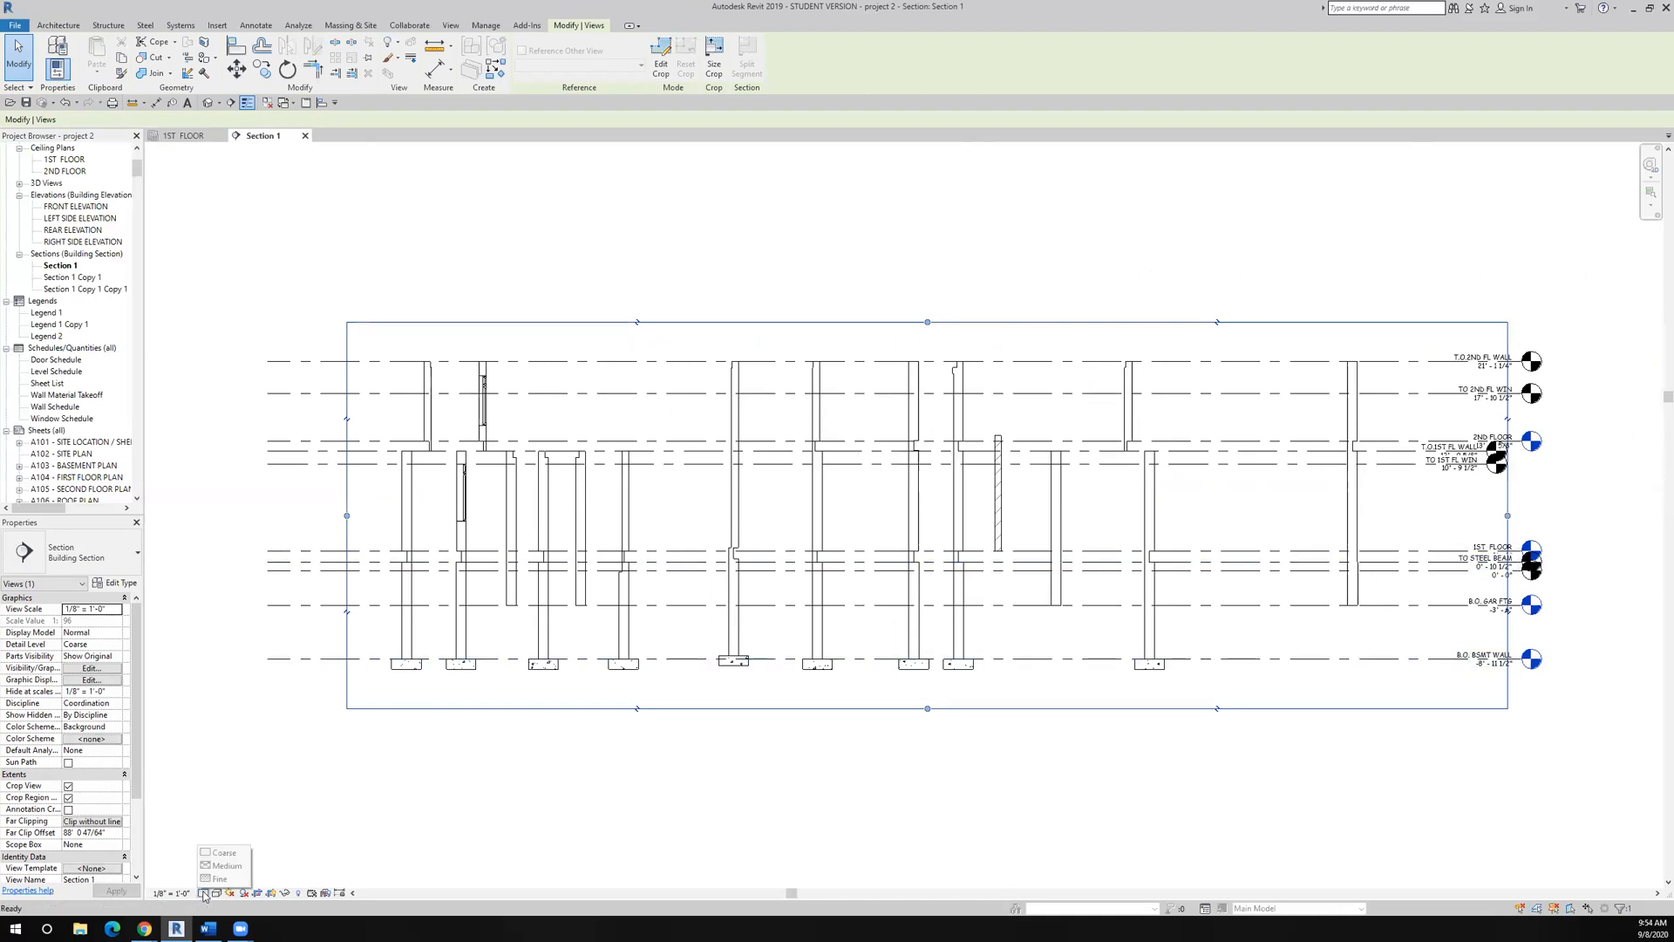
{"action": "left_click", "coordinate": [396, 824]}
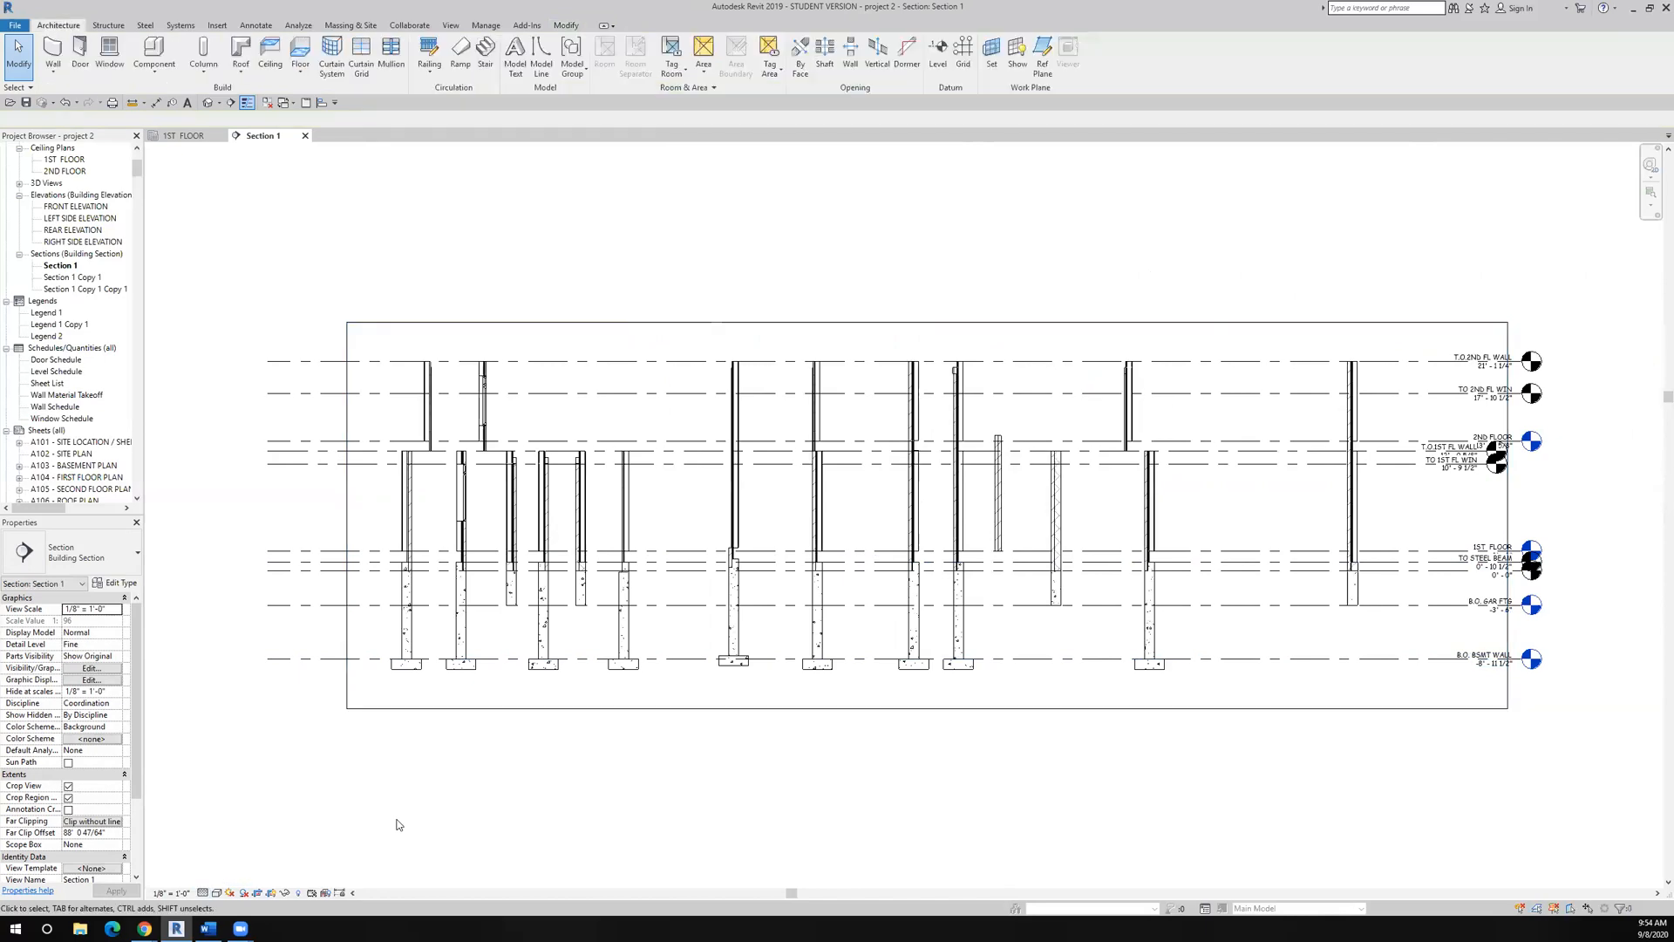
{"action": "middle_click_drag", "start_coordinate": [367, 792], "coordinate": [305, 730]}
{"action": "scroll", "coordinate": [306, 727], "scroll_direction": "down", "scroll_amount": 1}
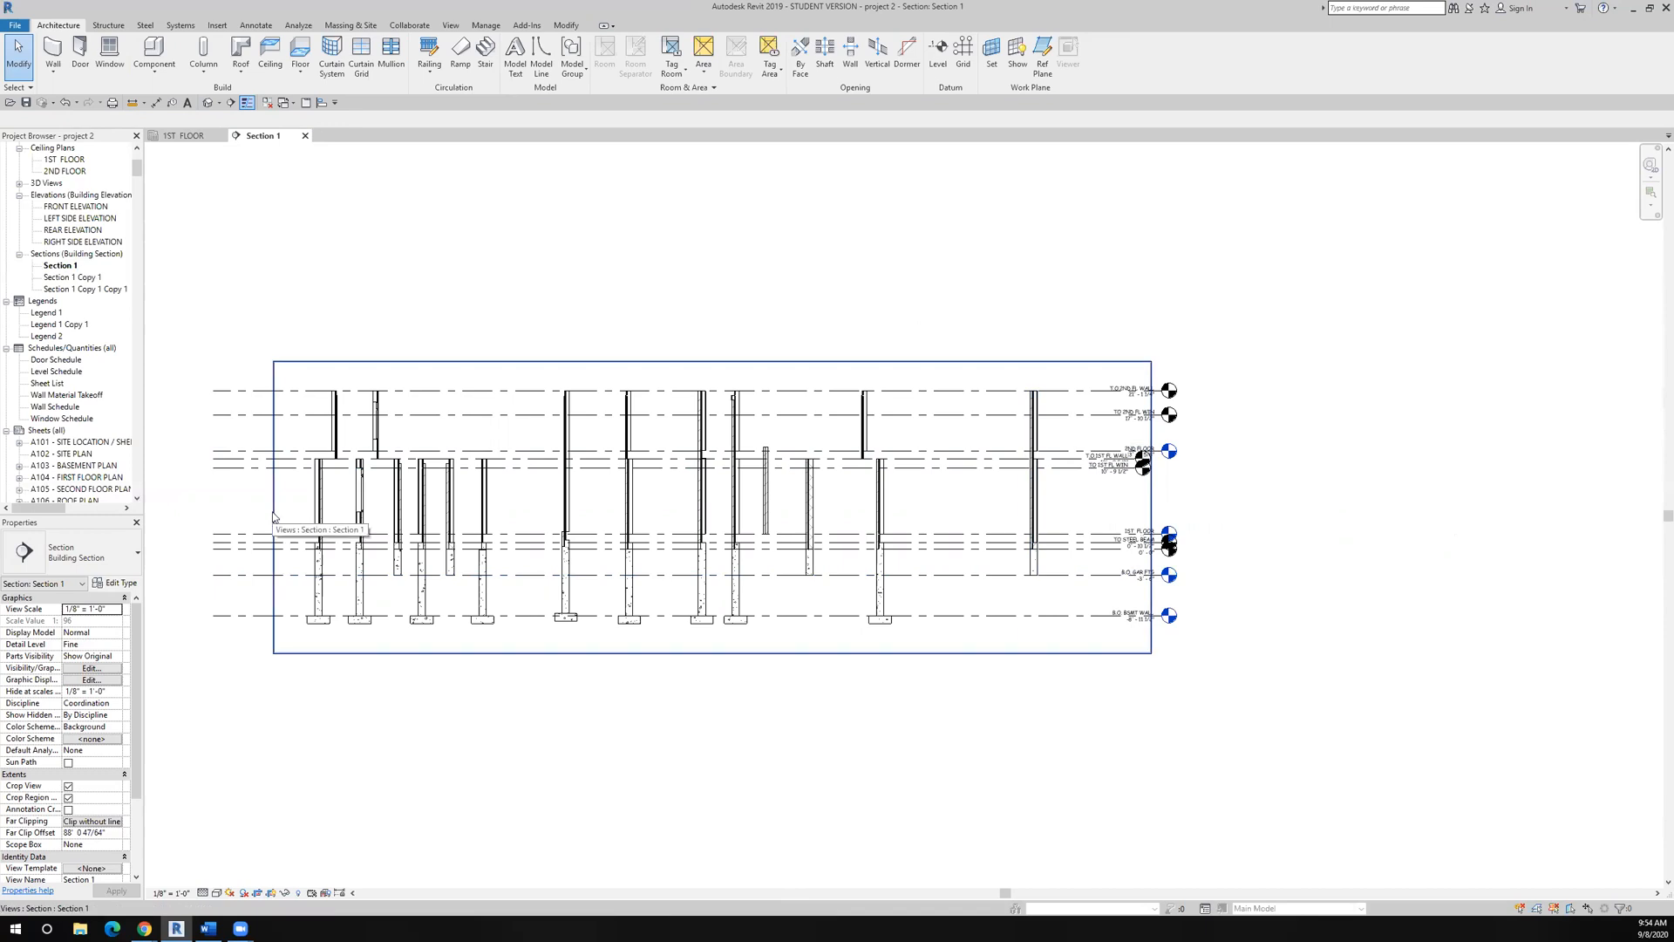
Step: Narrow the visible crop region of Section 1 so it encloses only the last wall beside the level markers
{"action": "left_click", "coordinate": [69, 798]}
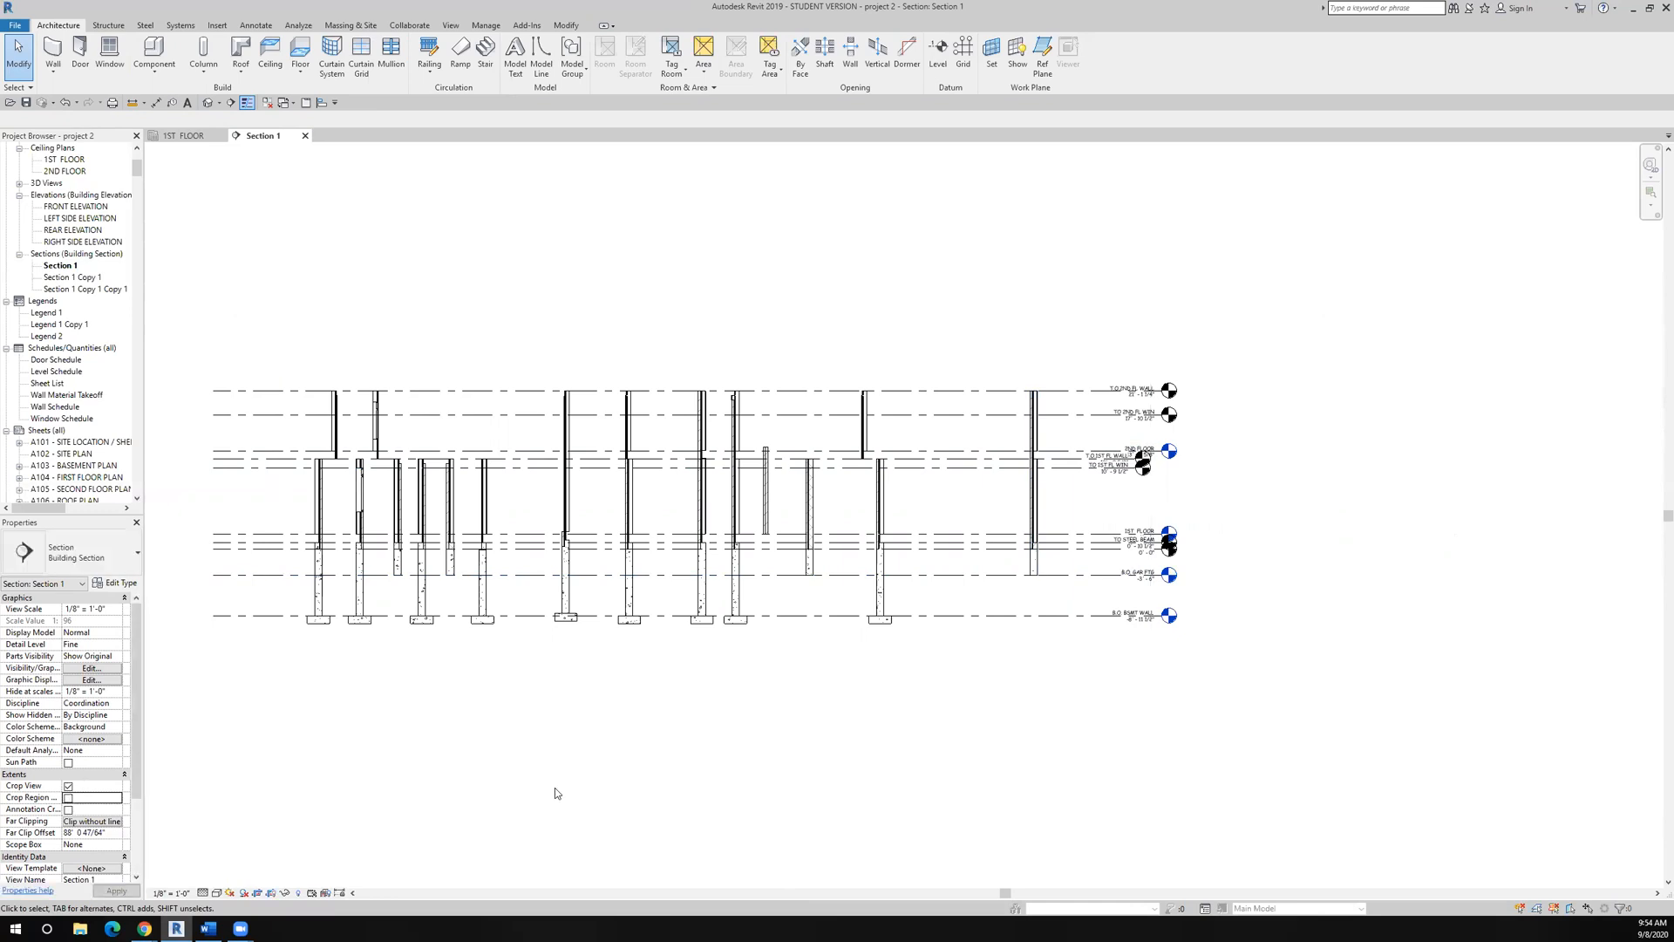
{"action": "left_click", "coordinate": [69, 798]}
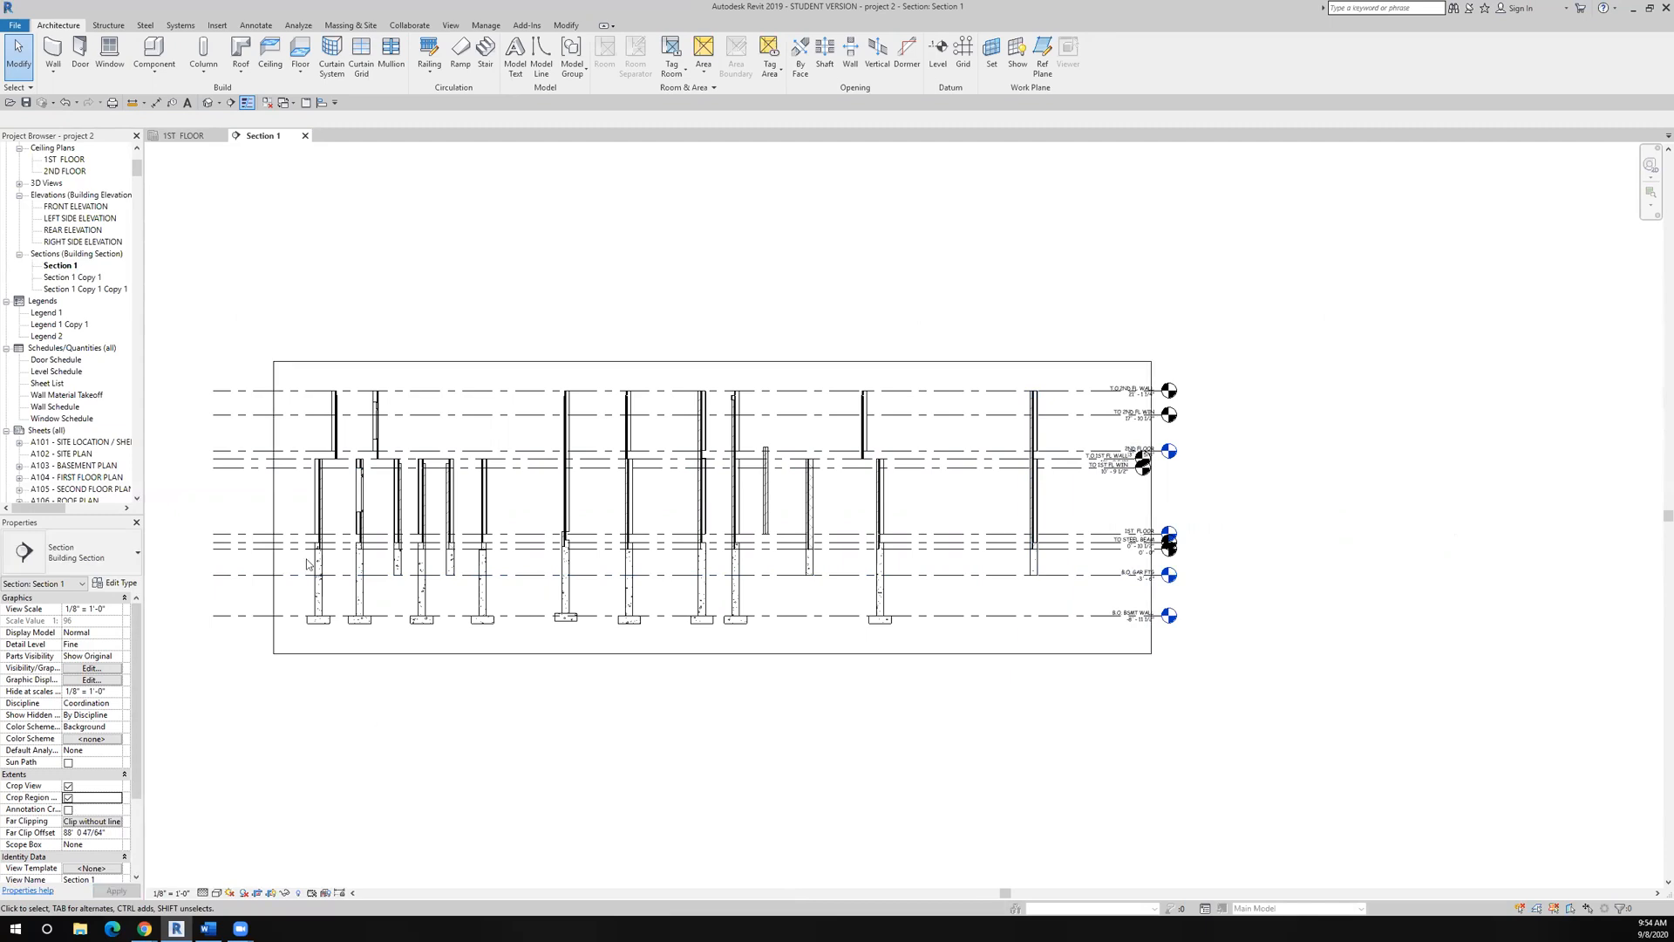
{"action": "left_click", "coordinate": [274, 511]}
{"action": "left_click_drag", "start_coordinate": [274, 509], "coordinate": [959, 635]}
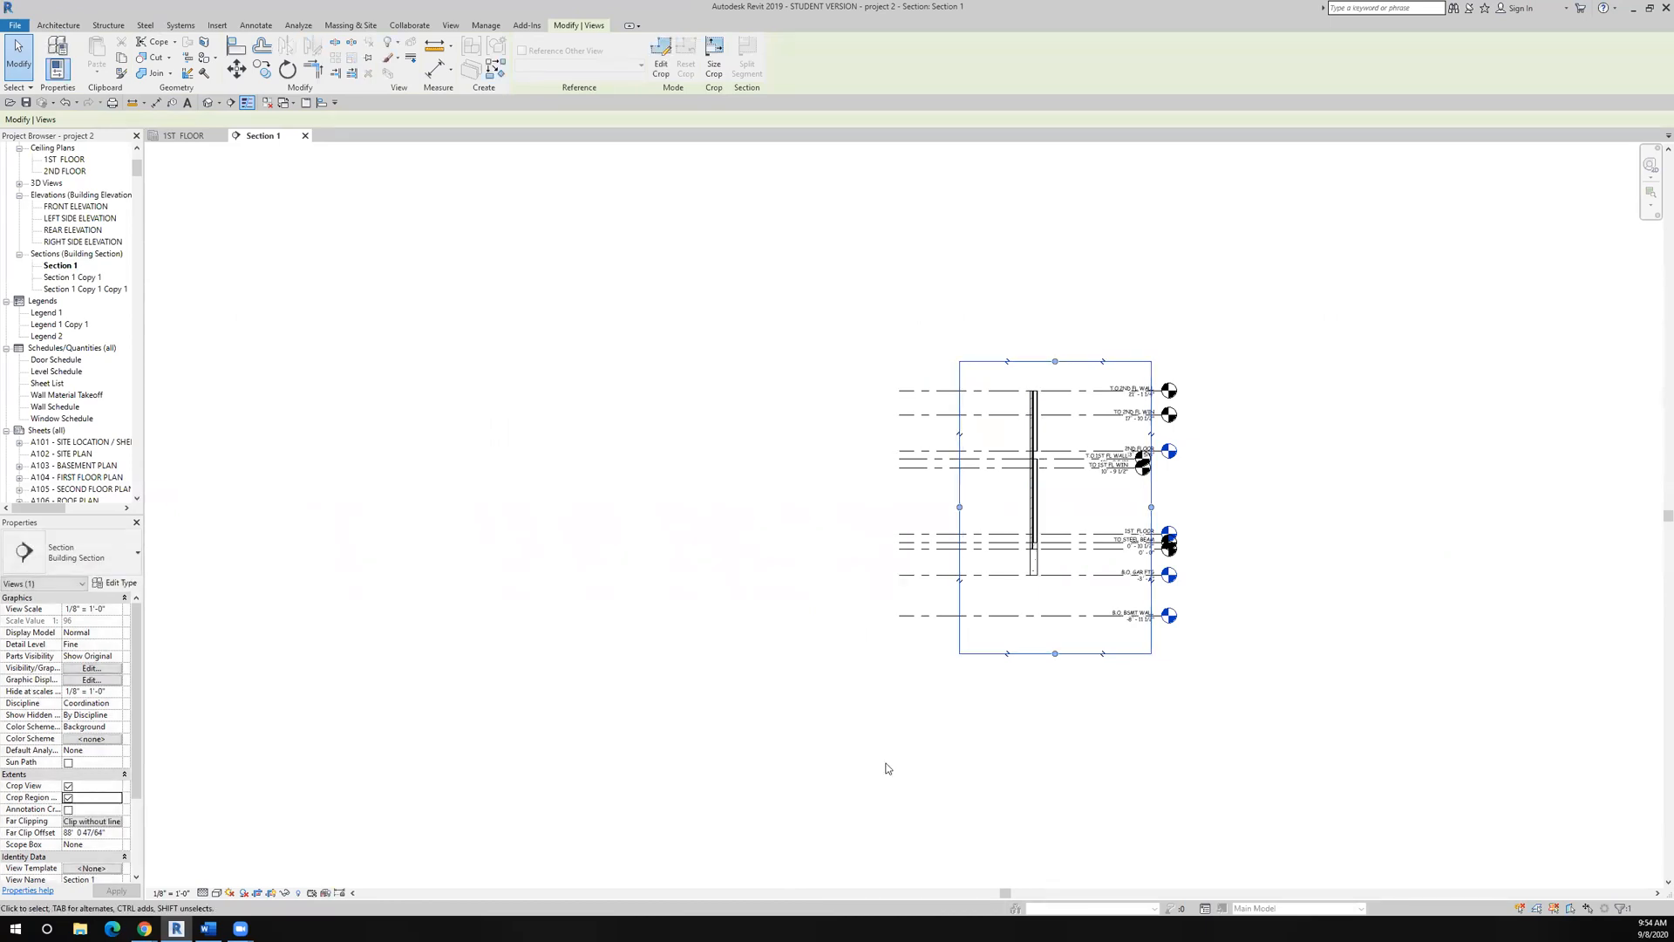
Step: Create a new sheet with the 11 x 17 Horizontal title block and place Section 1 in its lower right area
{"action": "scroll", "coordinate": [110, 385], "scroll_direction": "up", "scroll_amount": 2}
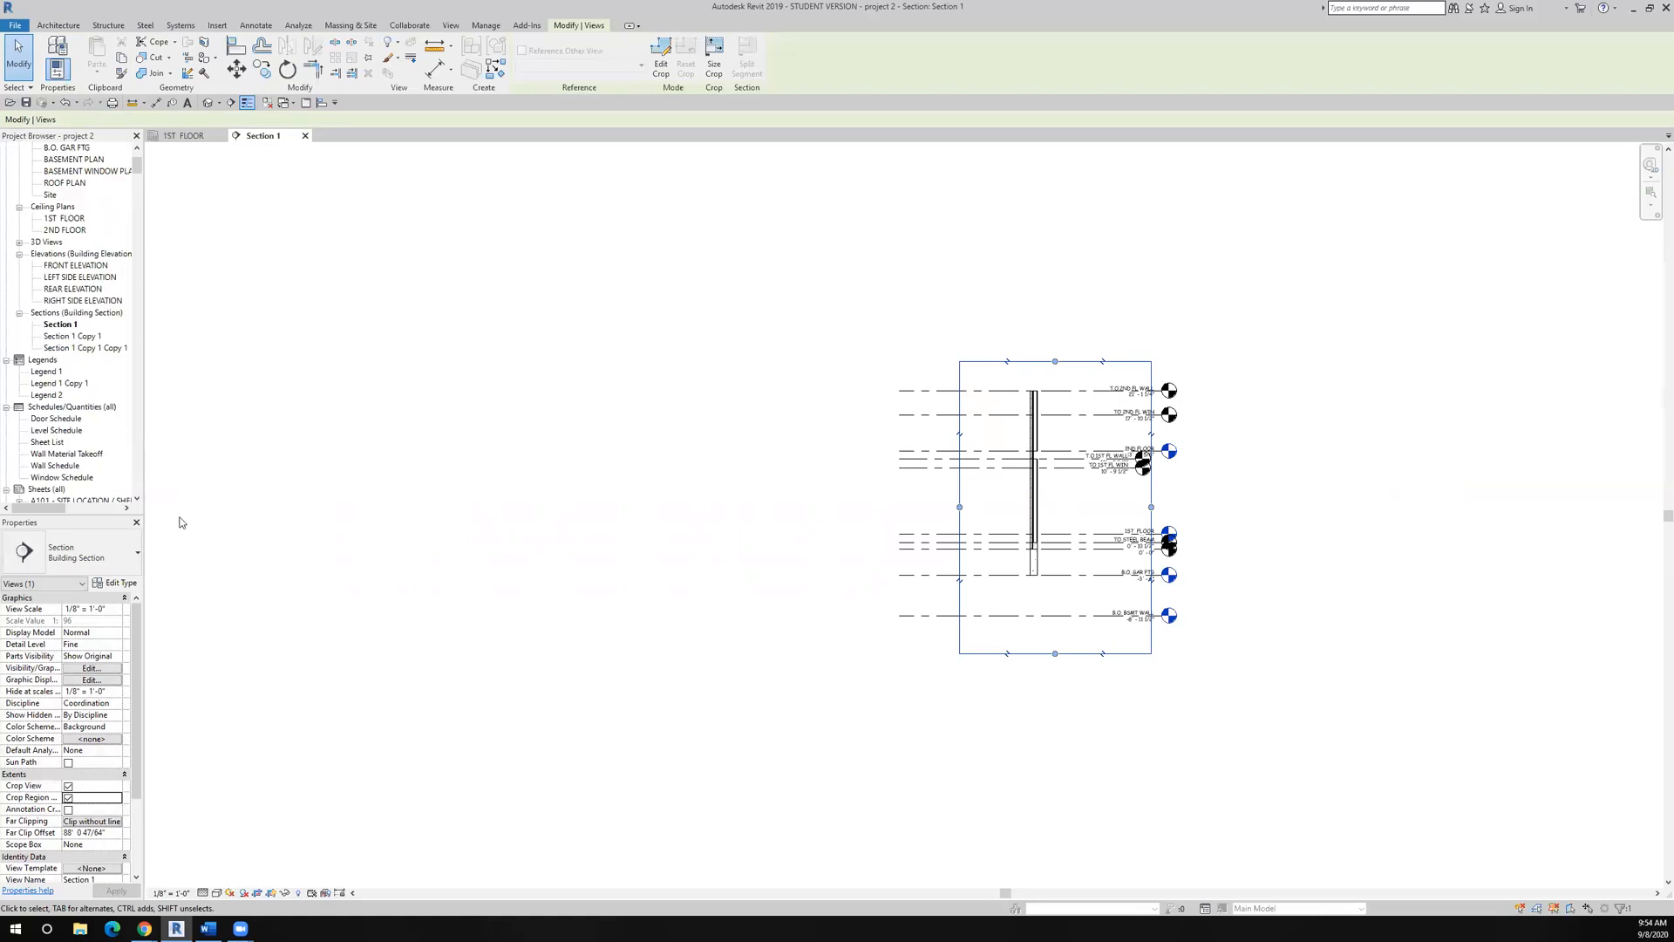
{"action": "scroll", "coordinate": [62, 453], "scroll_direction": "down", "scroll_amount": 1}
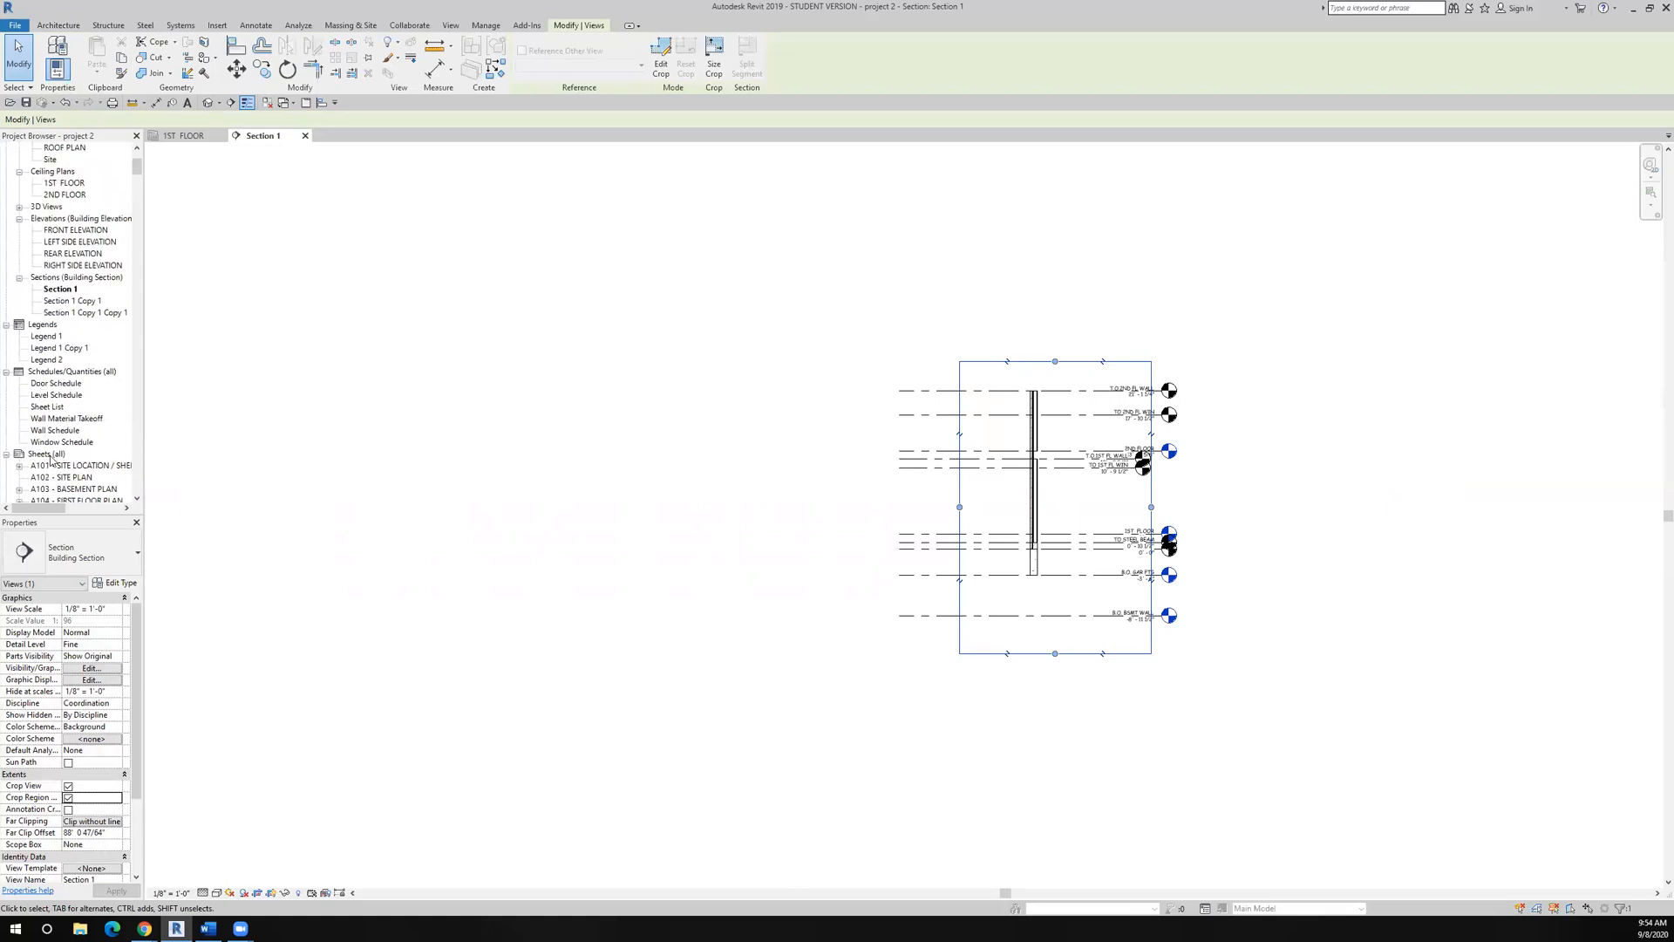
{"action": "right_click", "coordinate": [48, 457]}
{"action": "left_click", "coordinate": [59, 462]}
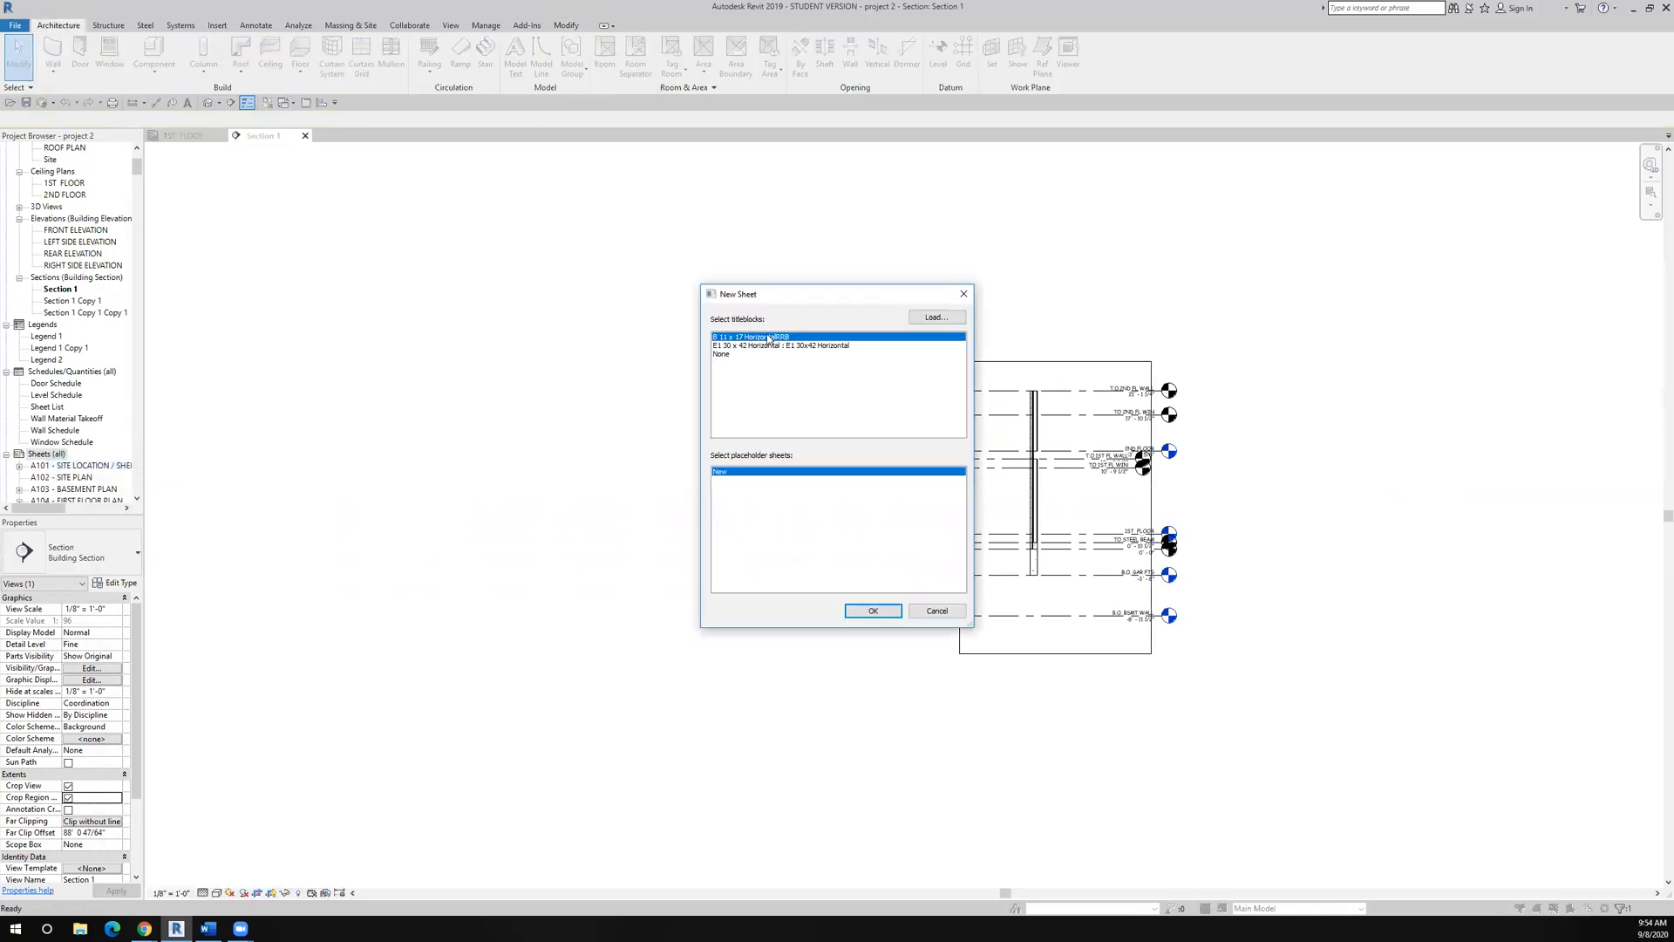
{"action": "left_click", "coordinate": [876, 617]}
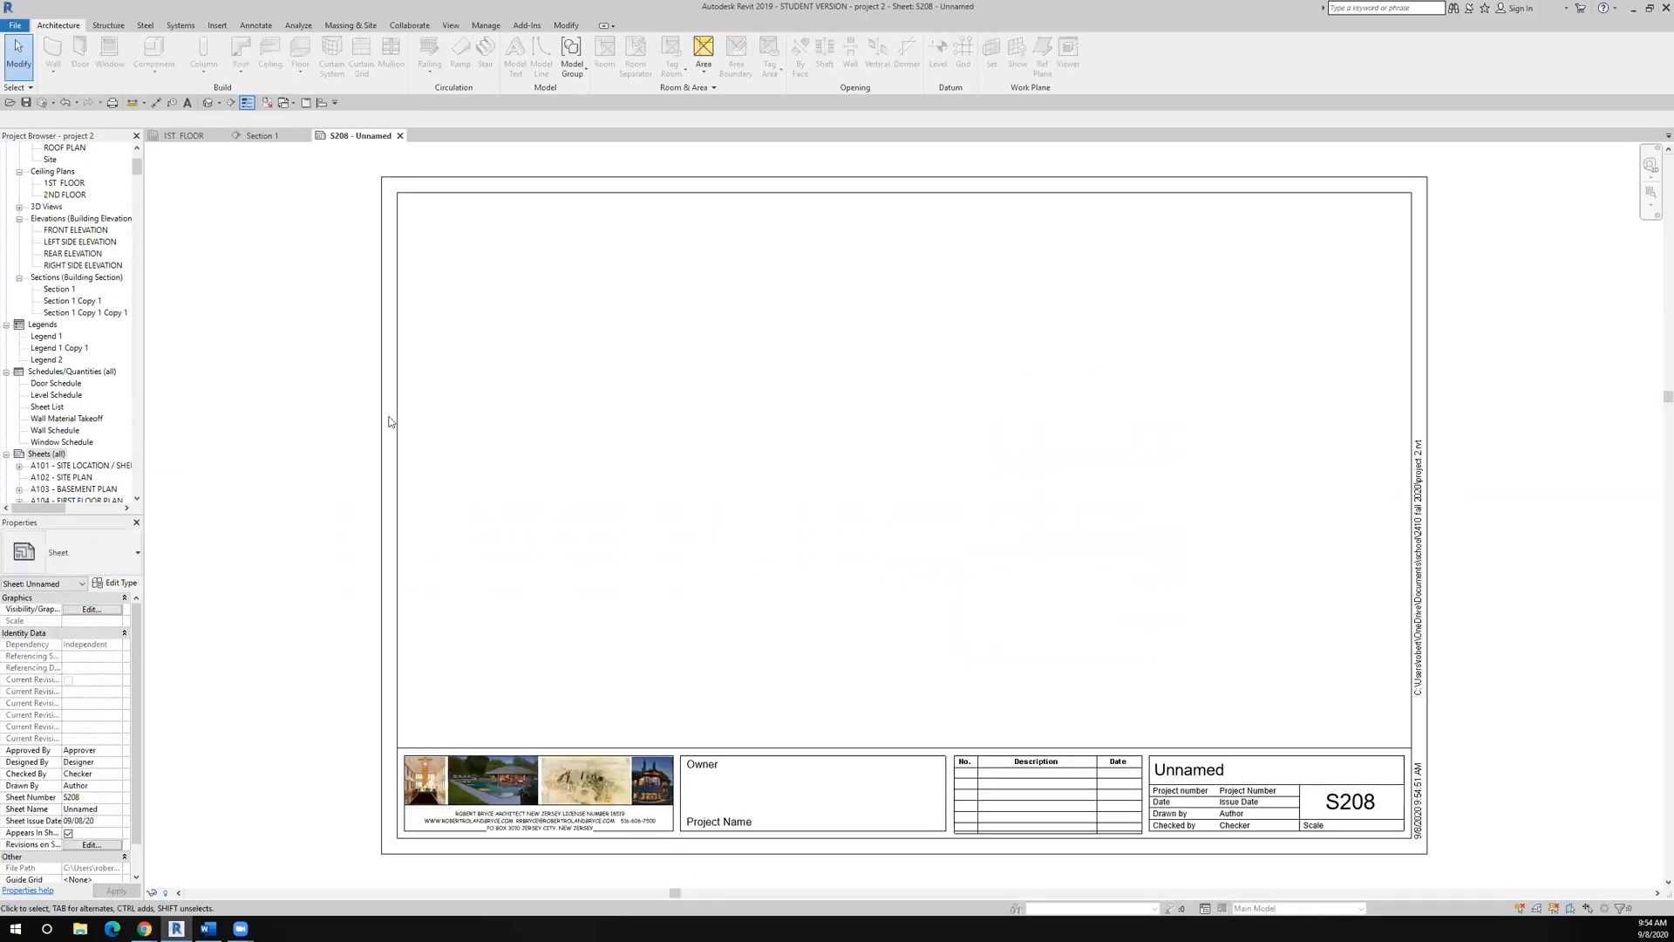
{"action": "left_click", "coordinate": [54, 289]}
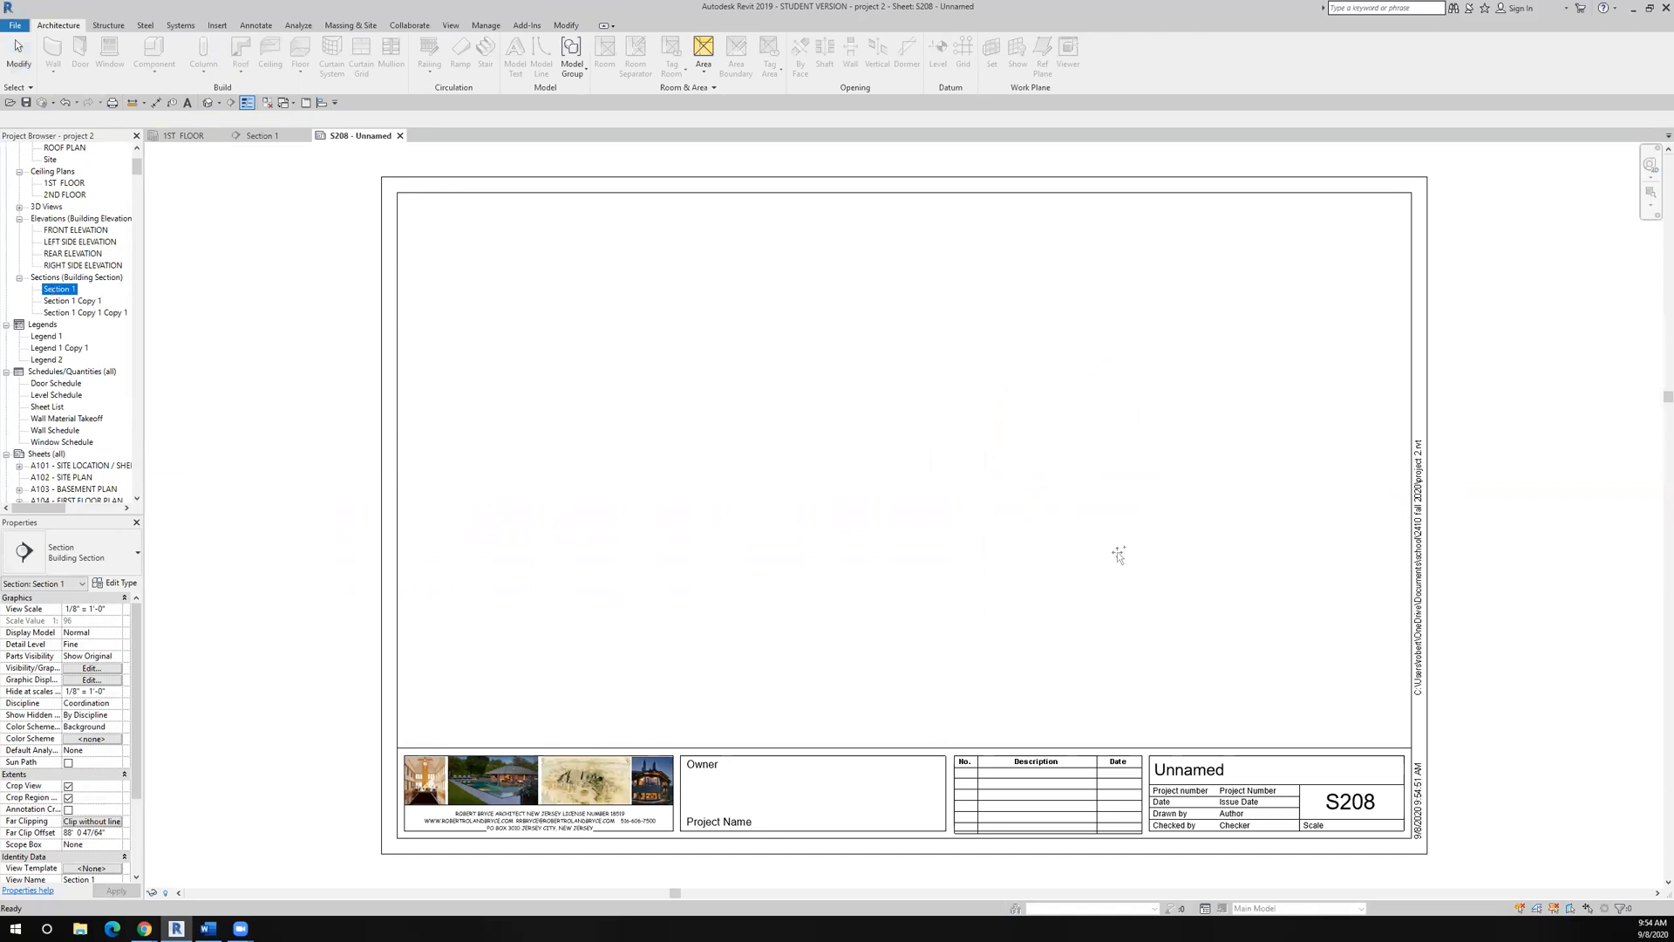
{"action": "left_click", "coordinate": [1175, 560]}
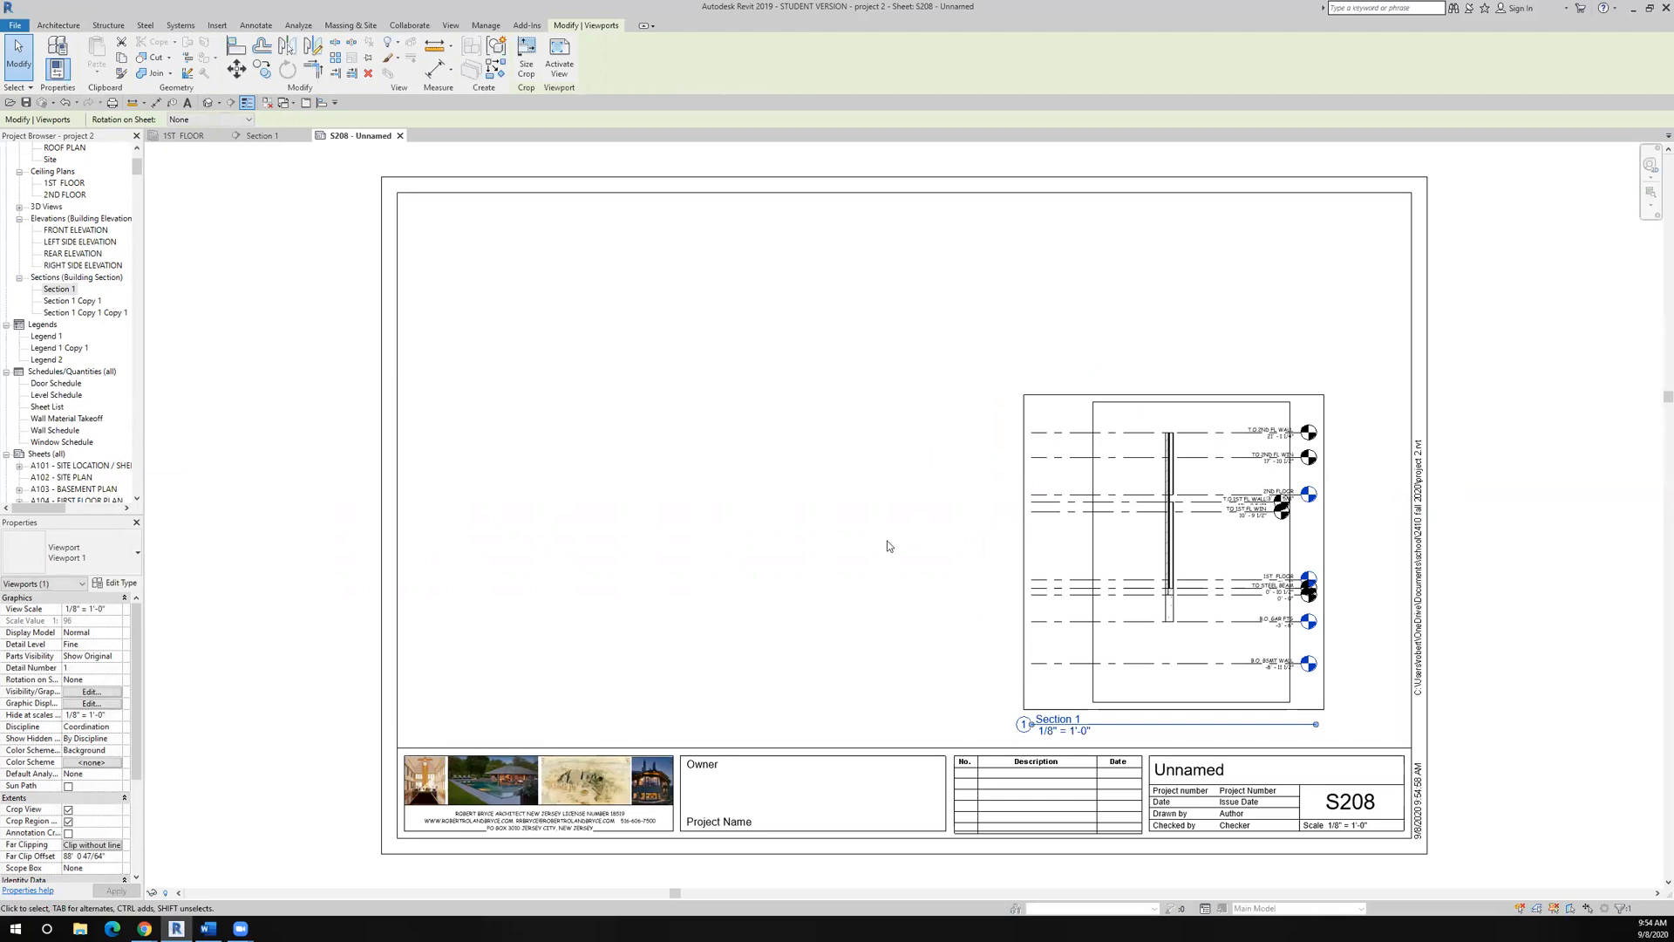
Step: Recrop Section 1 to frame only the neighbouring wall with a footing, and return to sheet S208
{"action": "double_click", "coordinate": [54, 290]}
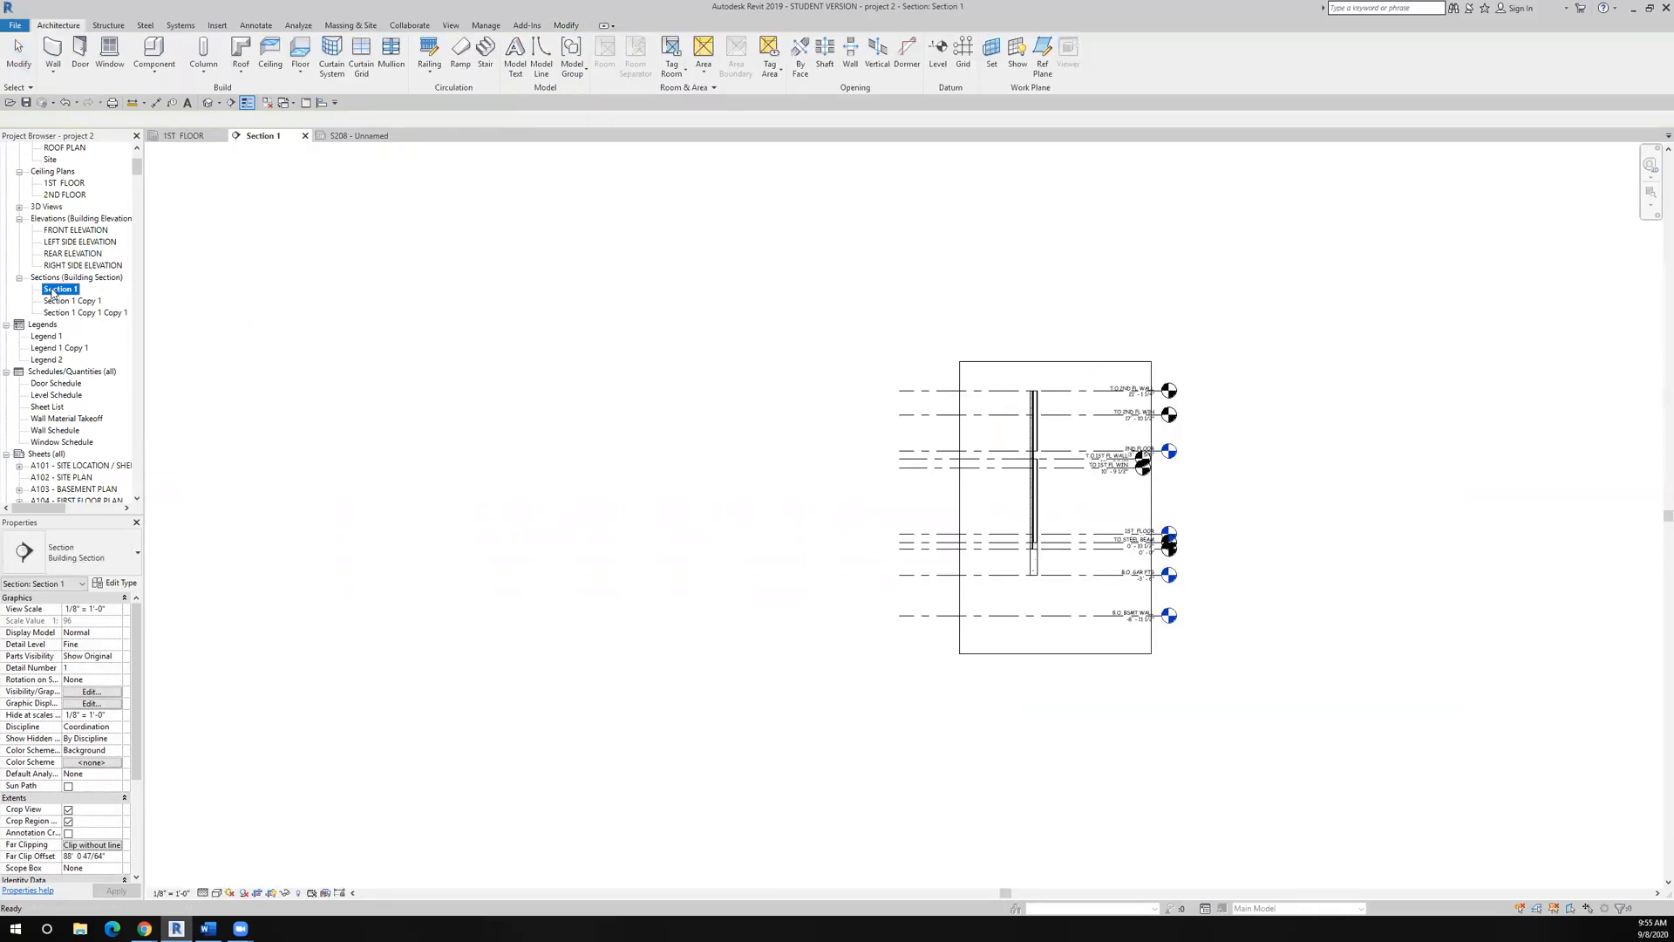
{"action": "left_click", "coordinate": [960, 515]}
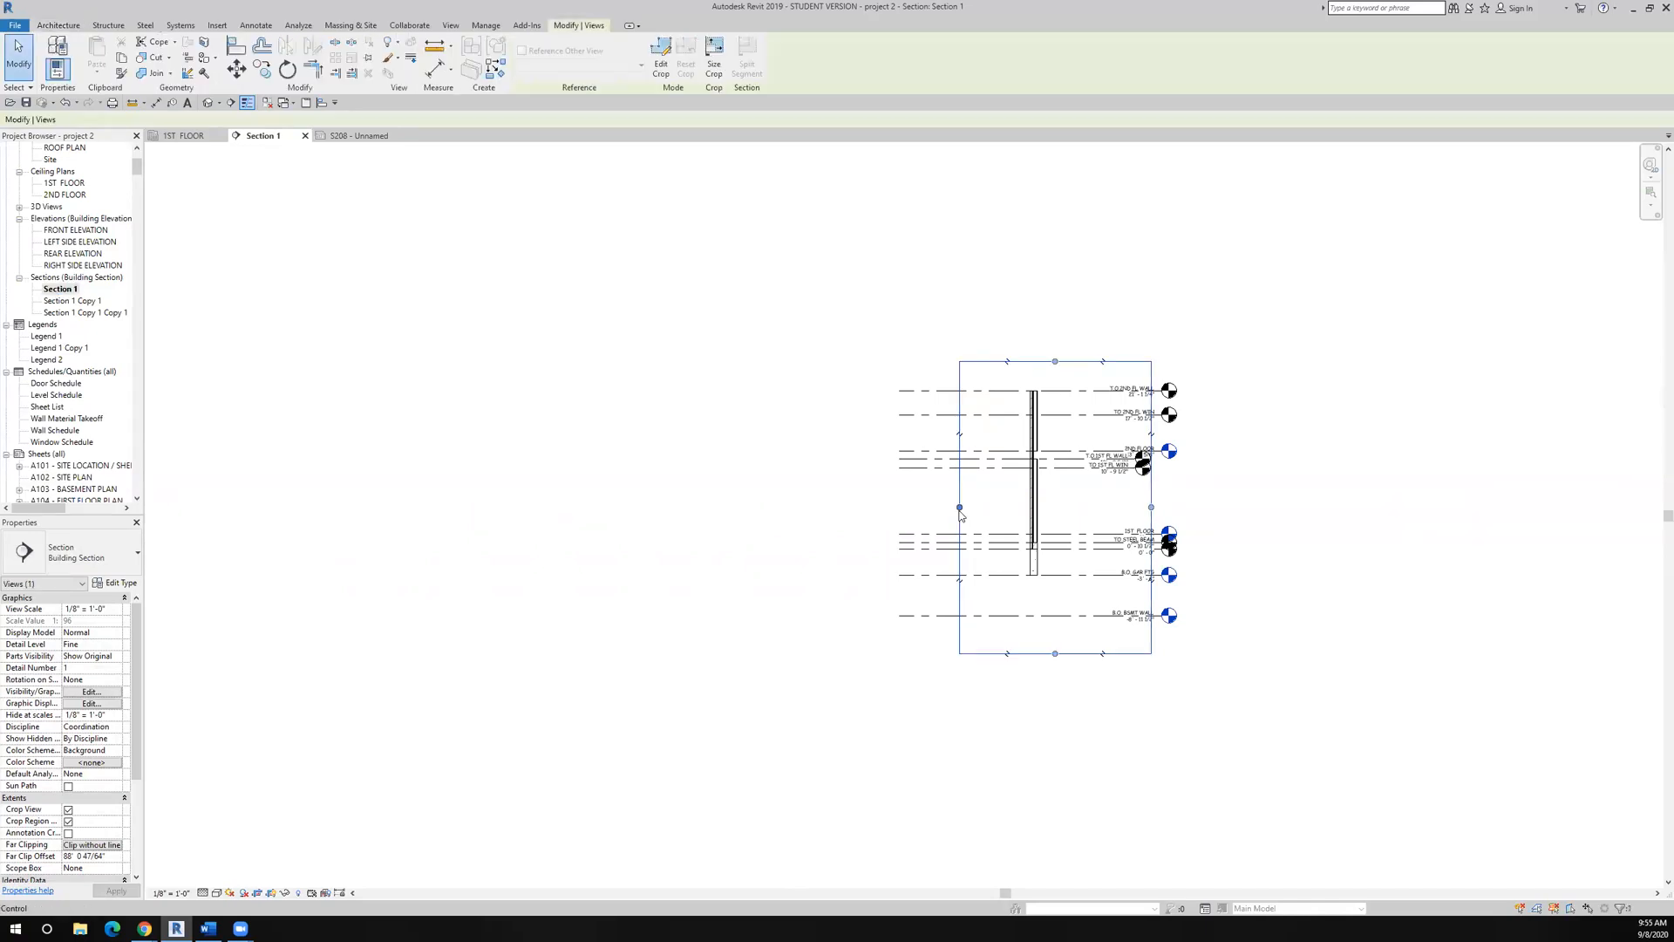
{"action": "left_click_drag", "start_coordinate": [961, 511], "coordinate": [859, 506]}
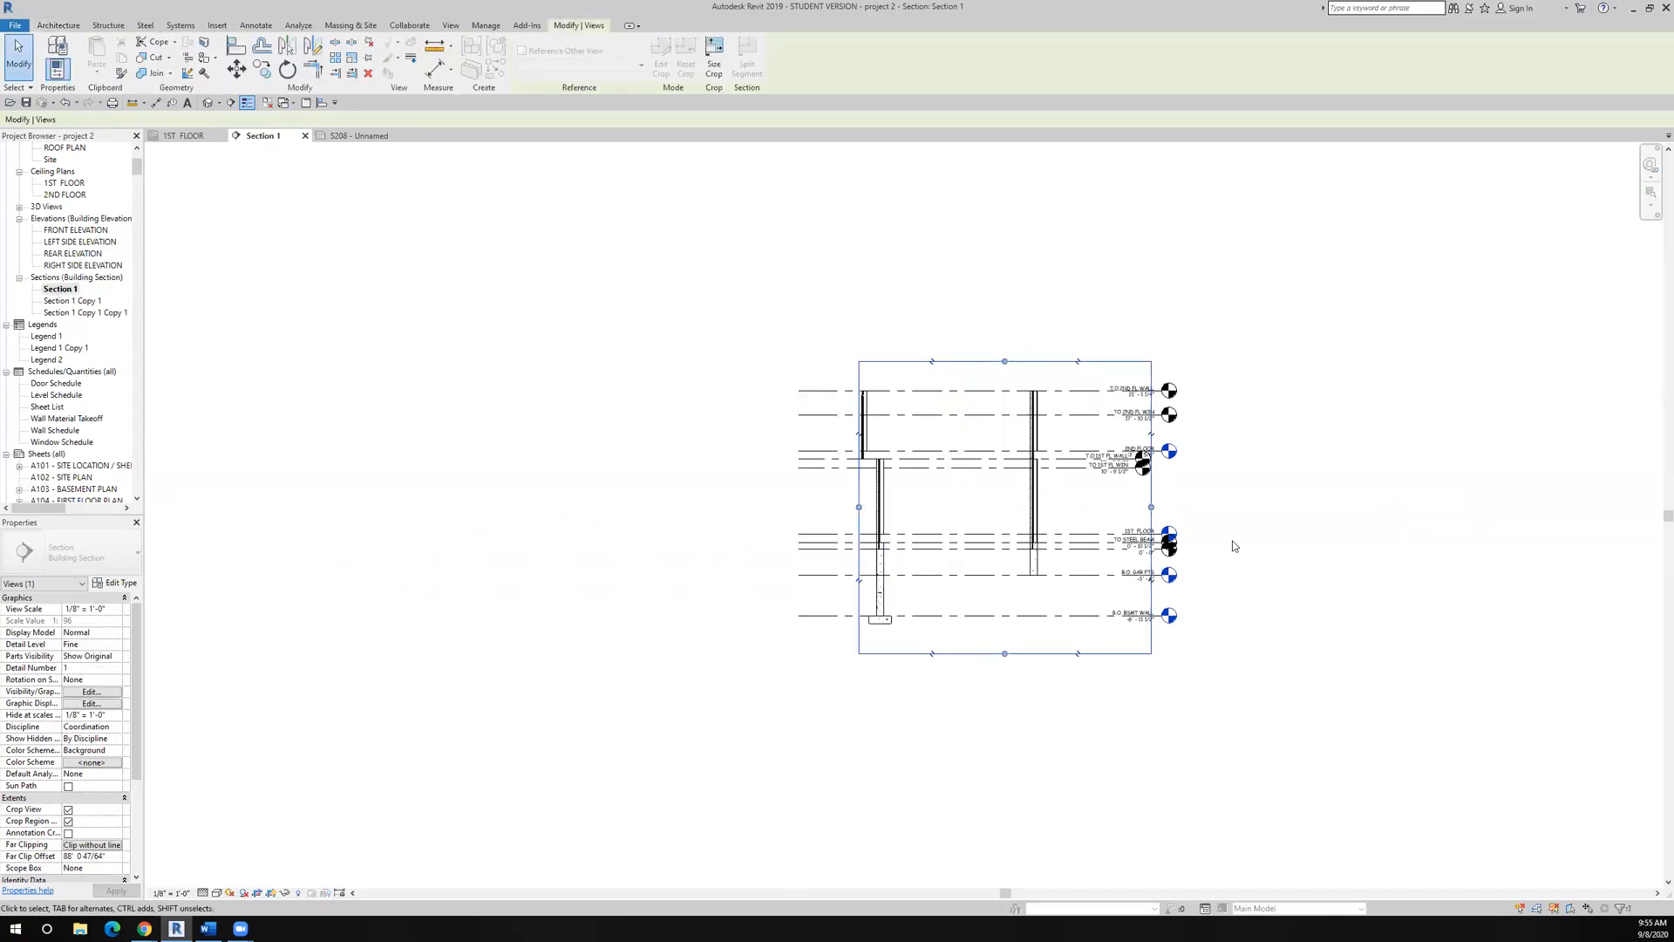
{"action": "left_click_drag", "start_coordinate": [1151, 508], "coordinate": [829, 508]}
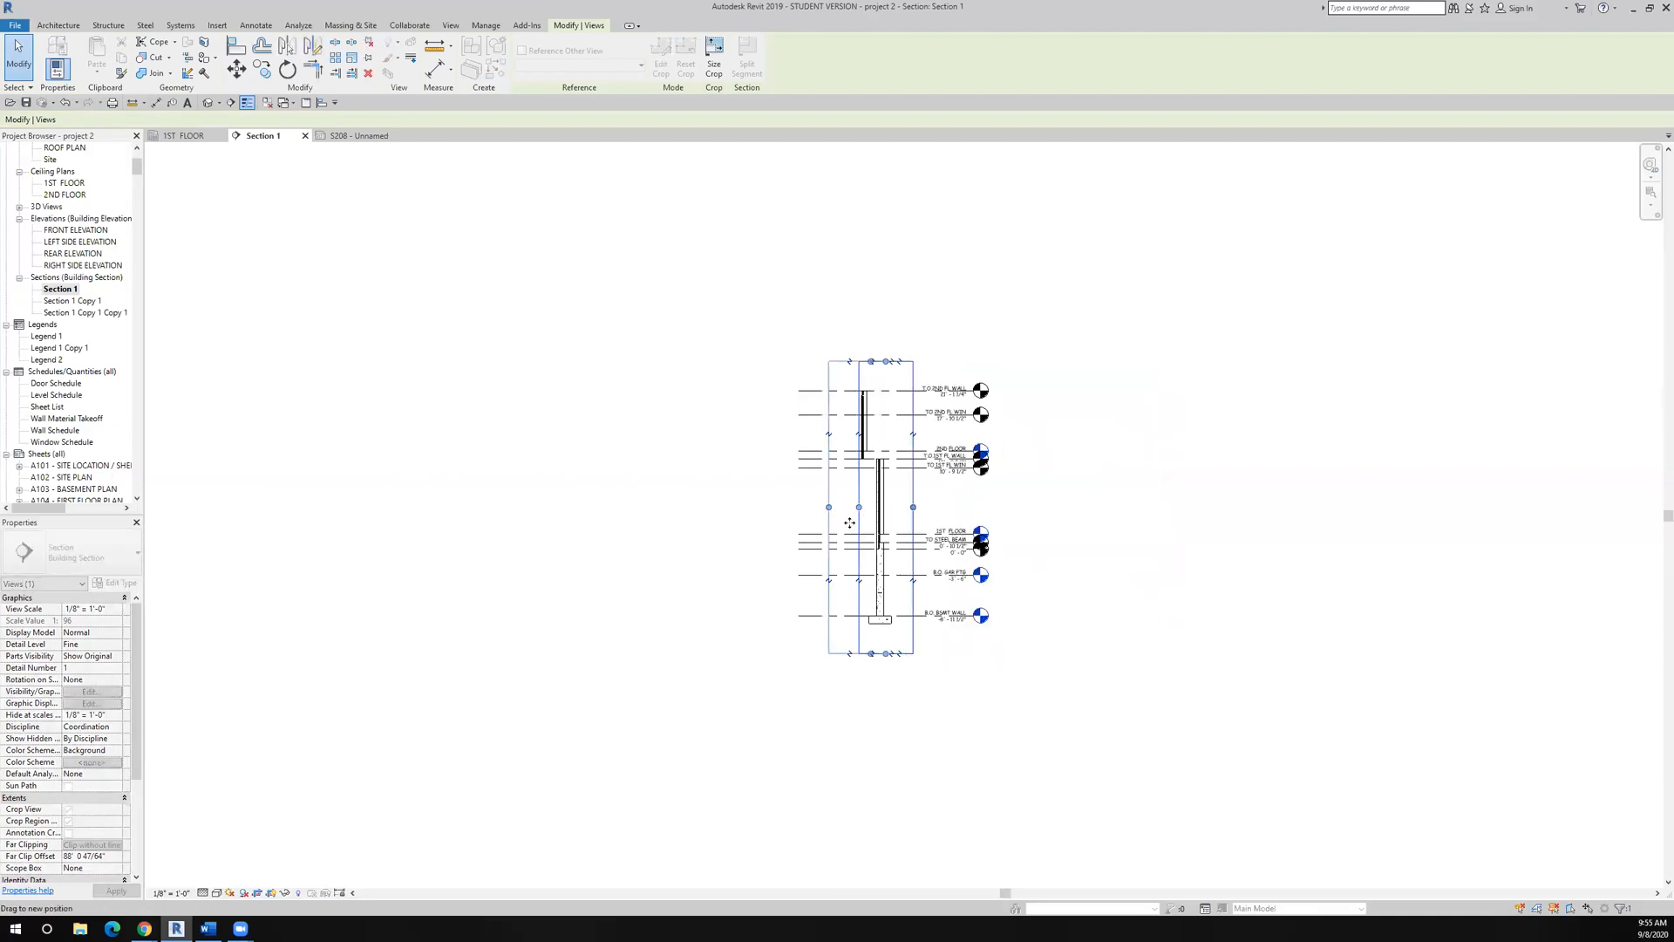
{"action": "left_click", "coordinate": [357, 137]}
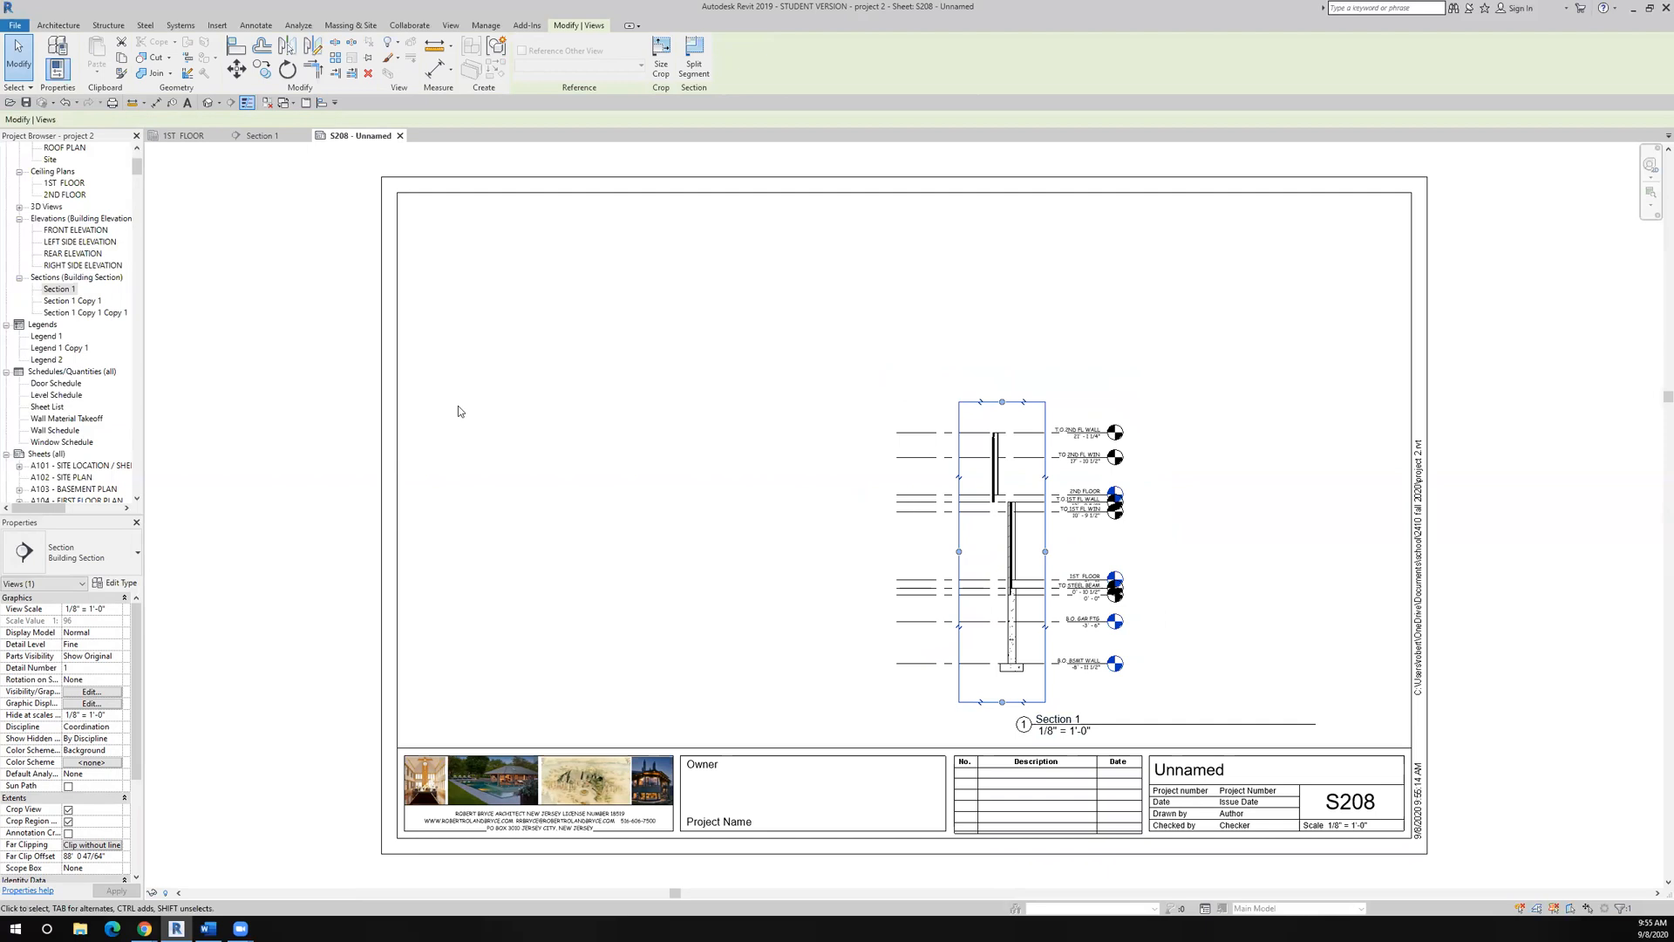
Step: Recrop the Section 1 view so it frames only the last wall without a footing, beside the level markers
{"action": "double_click", "coordinate": [56, 290]}
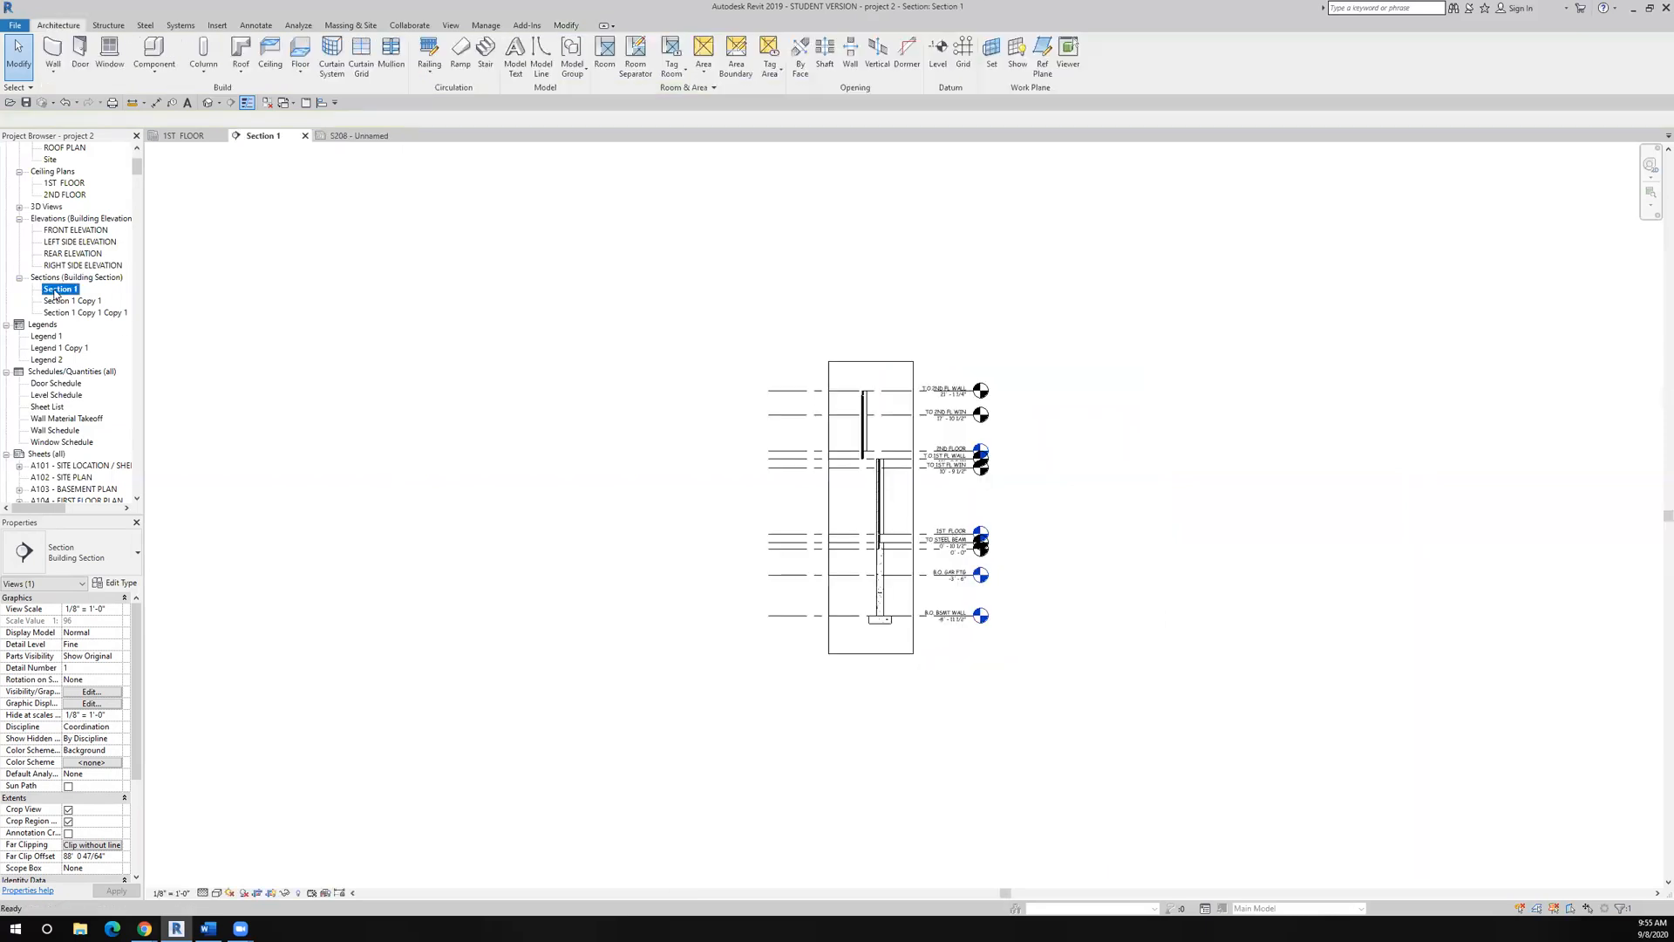
{"action": "left_click", "coordinate": [916, 514]}
{"action": "left_click_drag", "start_coordinate": [913, 510], "coordinate": [1121, 541]}
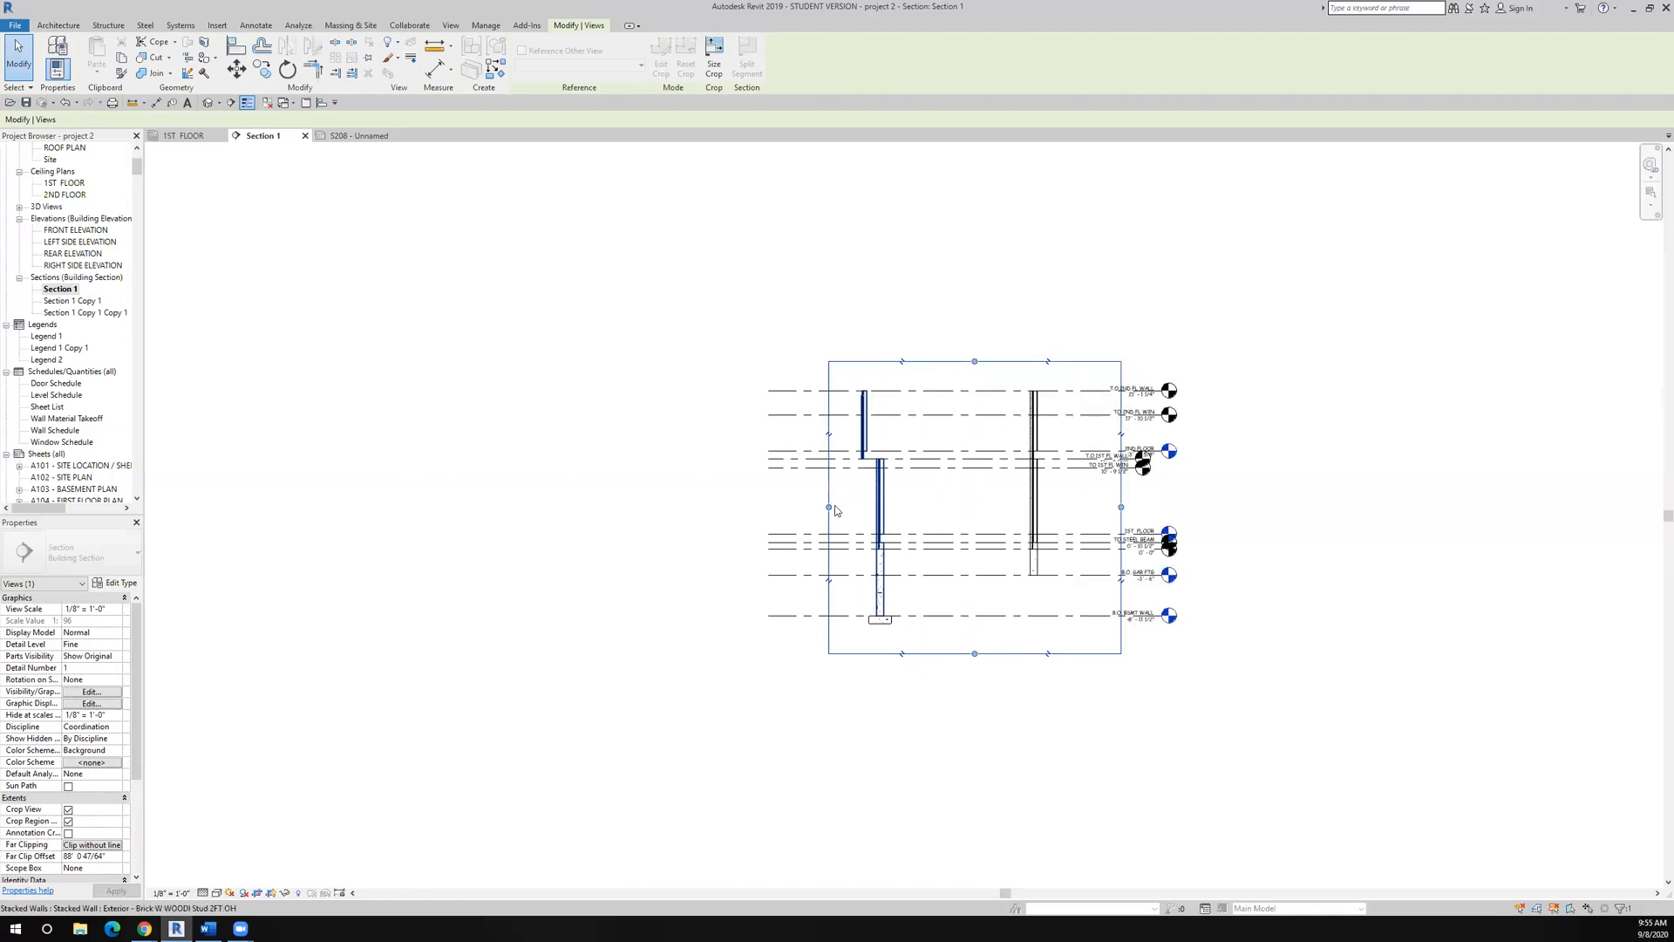
{"action": "left_click_drag", "start_coordinate": [894, 687], "coordinate": [895, 693]}
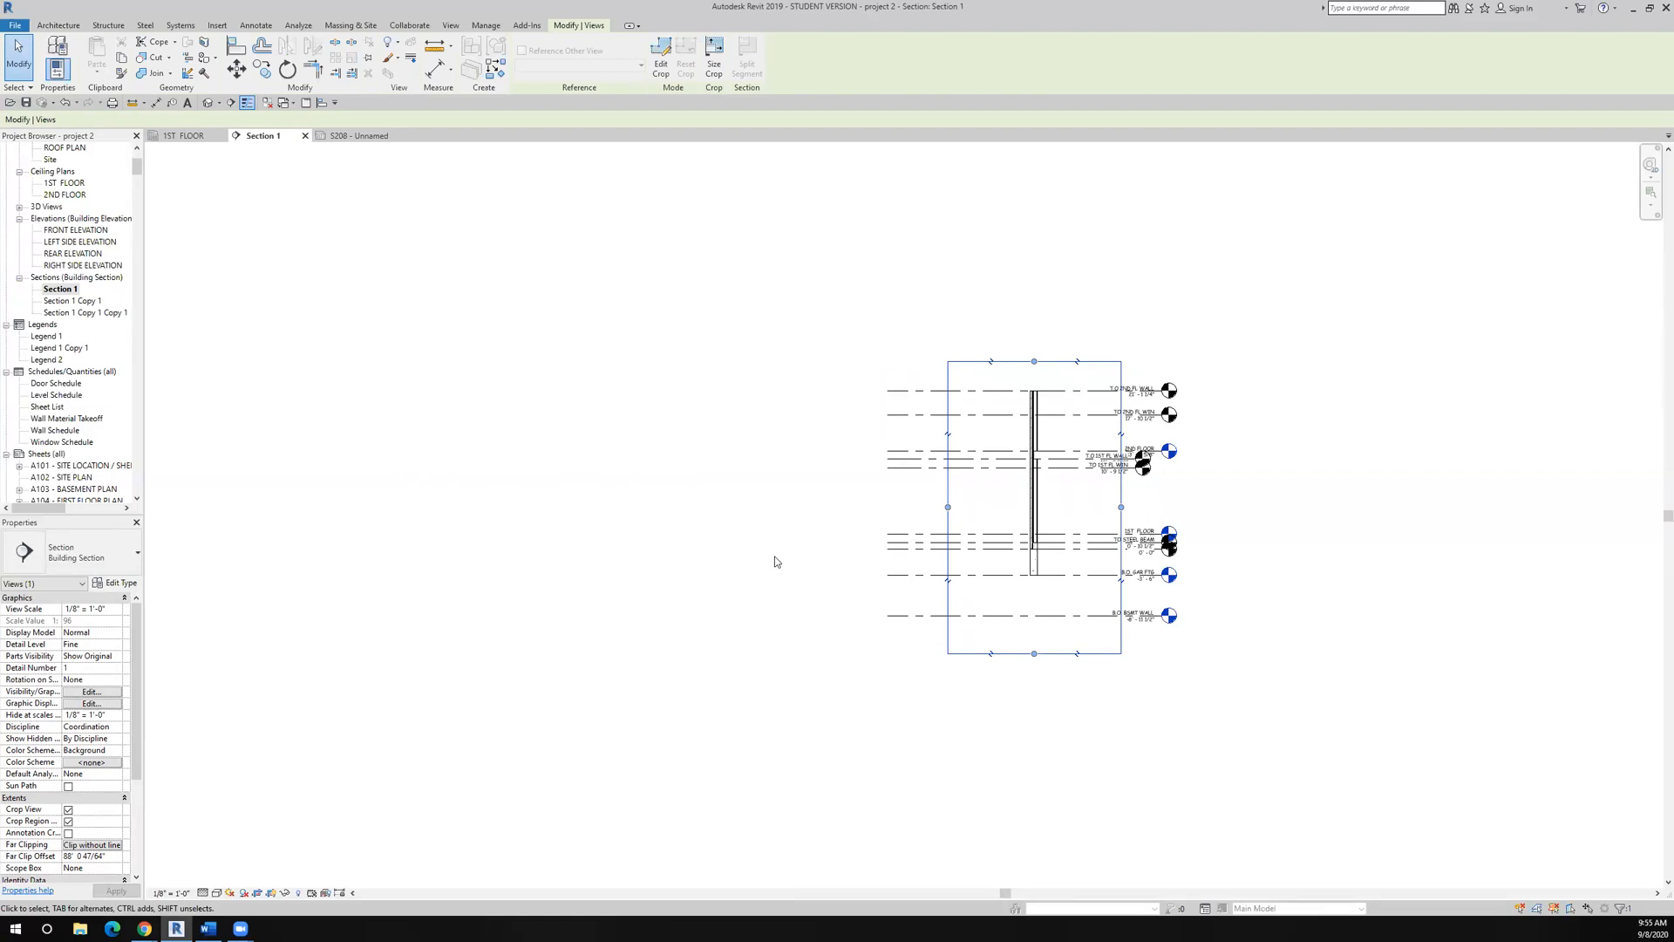
Step: Duplicate the Section 1 view
{"action": "right_click", "coordinate": [72, 293]}
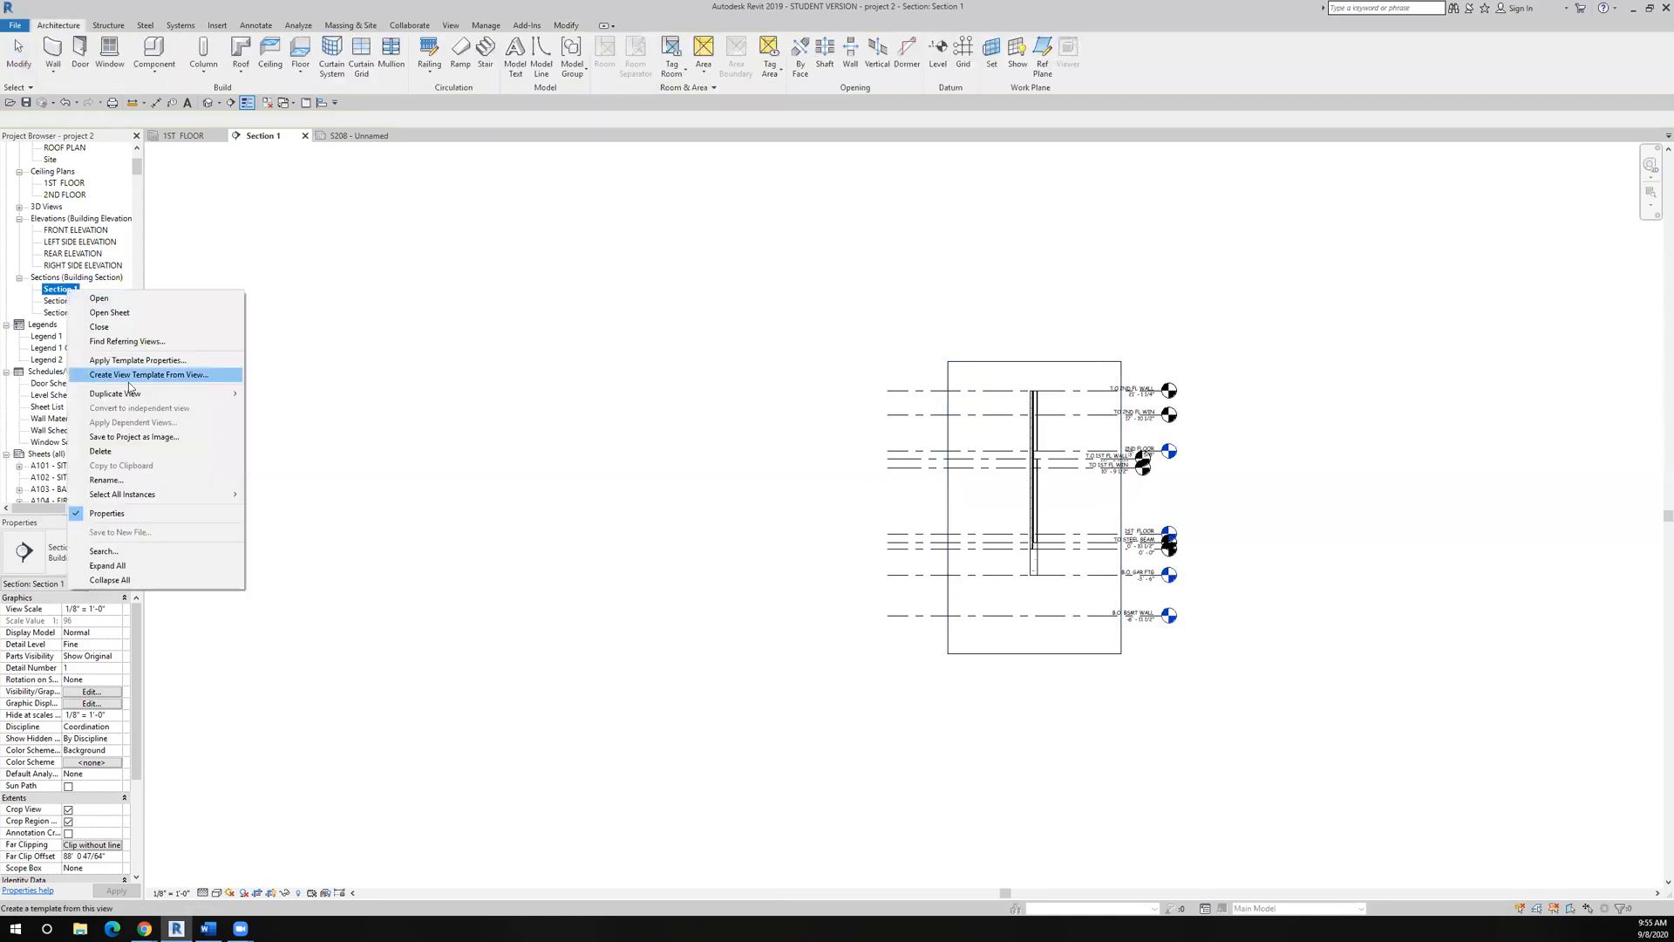
{"action": "mouse_move", "coordinate": [131, 393]}
{"action": "left_click", "coordinate": [281, 394]}
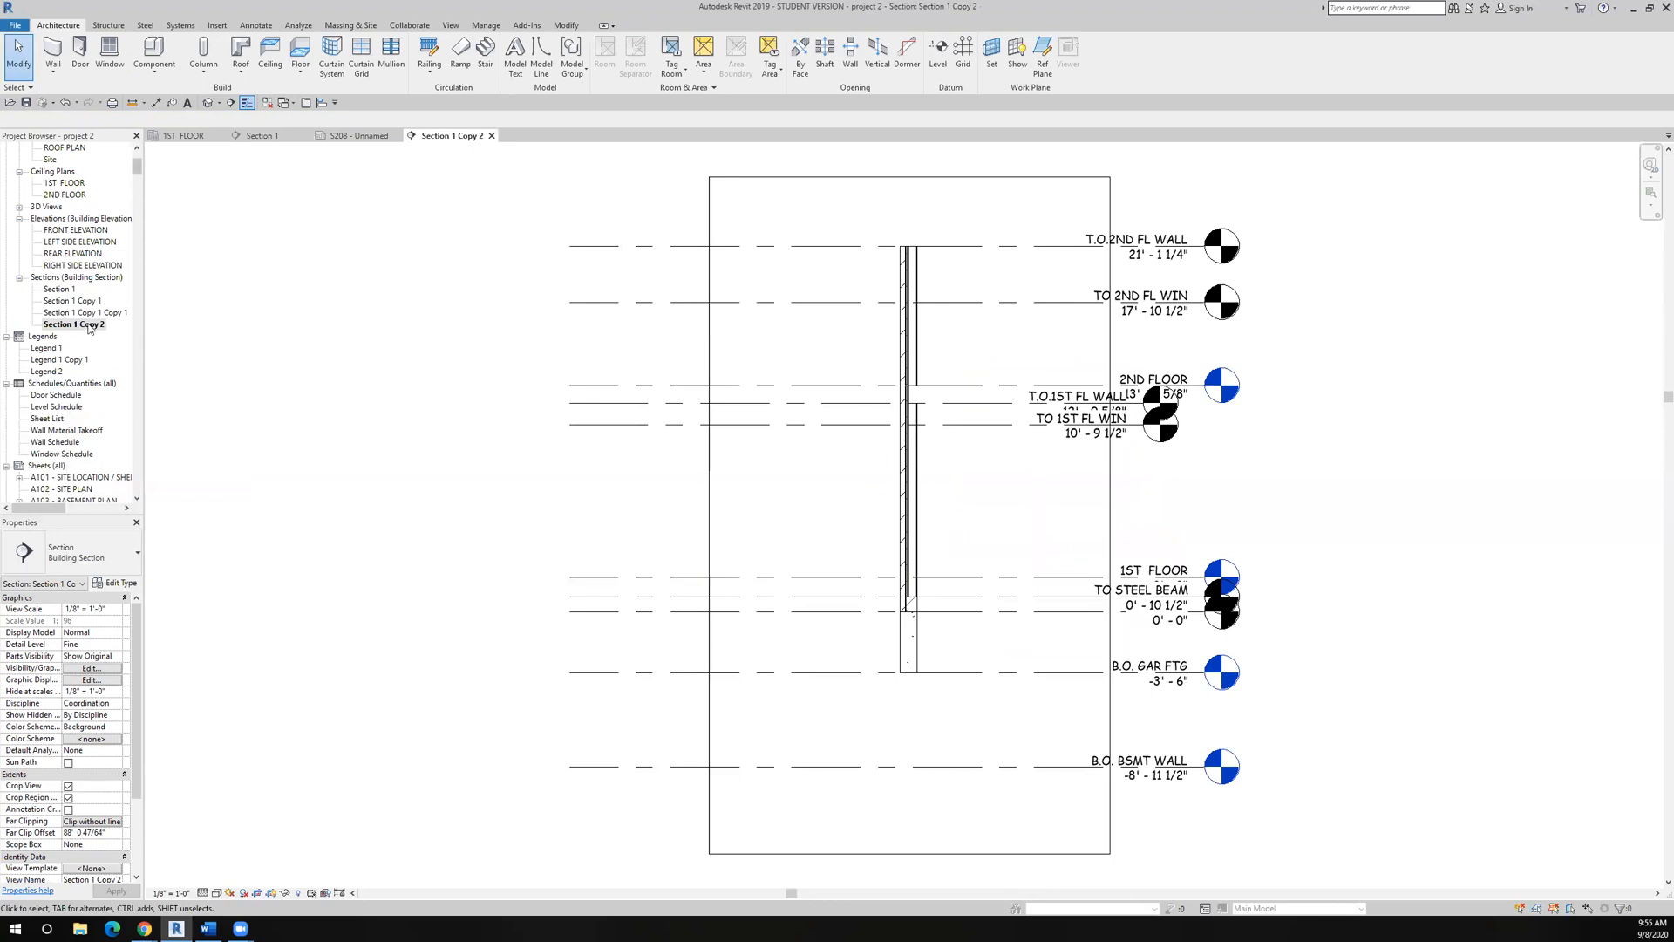
Step: Shift both sides of the Section 1 Copy 2 crop region so it encloses only the neighbouring wall with a footing
{"action": "scroll", "coordinate": [608, 531], "scroll_direction": "down", "scroll_amount": 2}
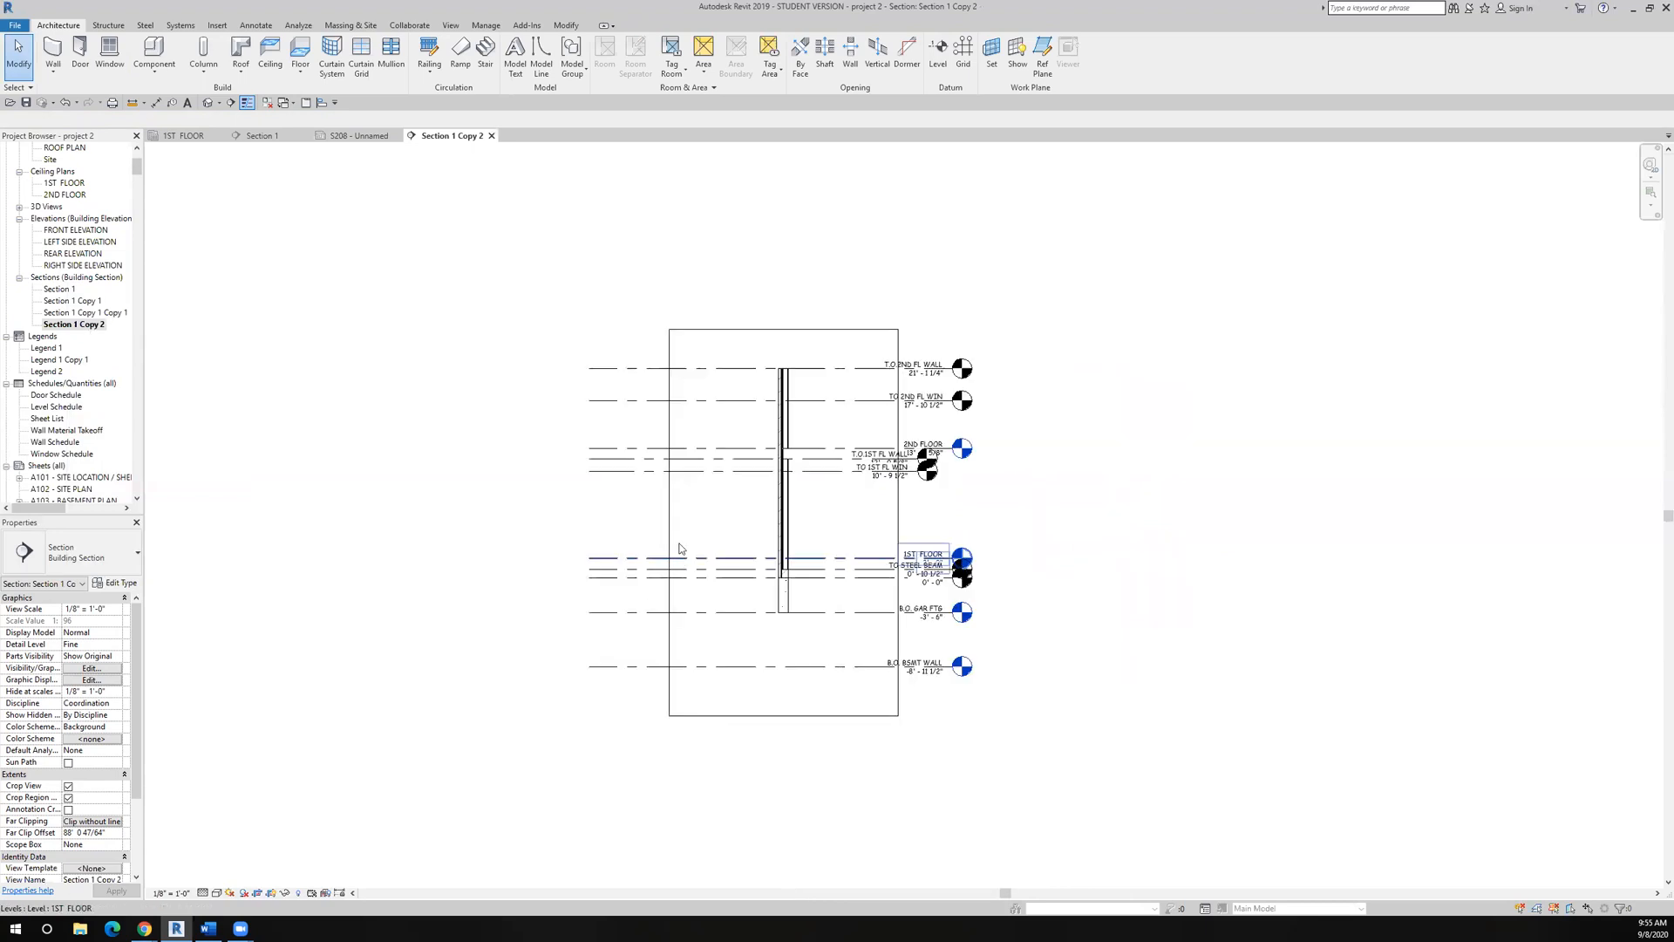
{"action": "left_click", "coordinate": [669, 522]}
{"action": "left_click_drag", "start_coordinate": [669, 523], "coordinate": [553, 533]}
{"action": "left_click_drag", "start_coordinate": [898, 523], "coordinate": [673, 523]}
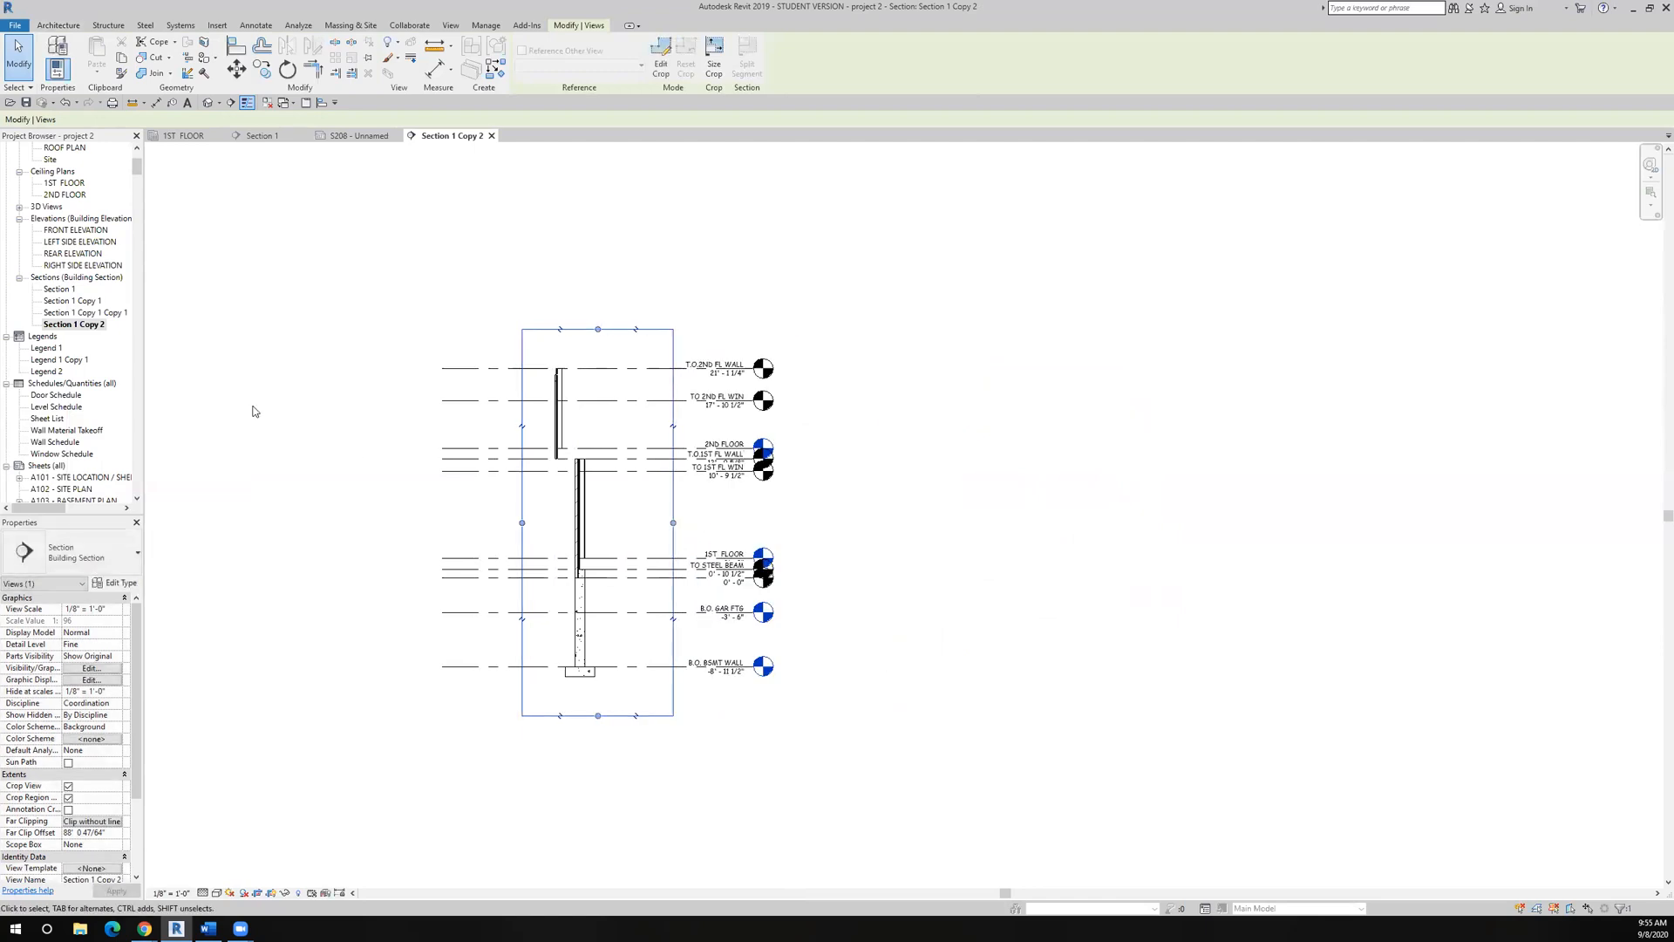
Step: Place Section 1 Copy 2 on sheet S208 beside Section 1, on the side away from the revision text
{"action": "left_click", "coordinate": [375, 136]}
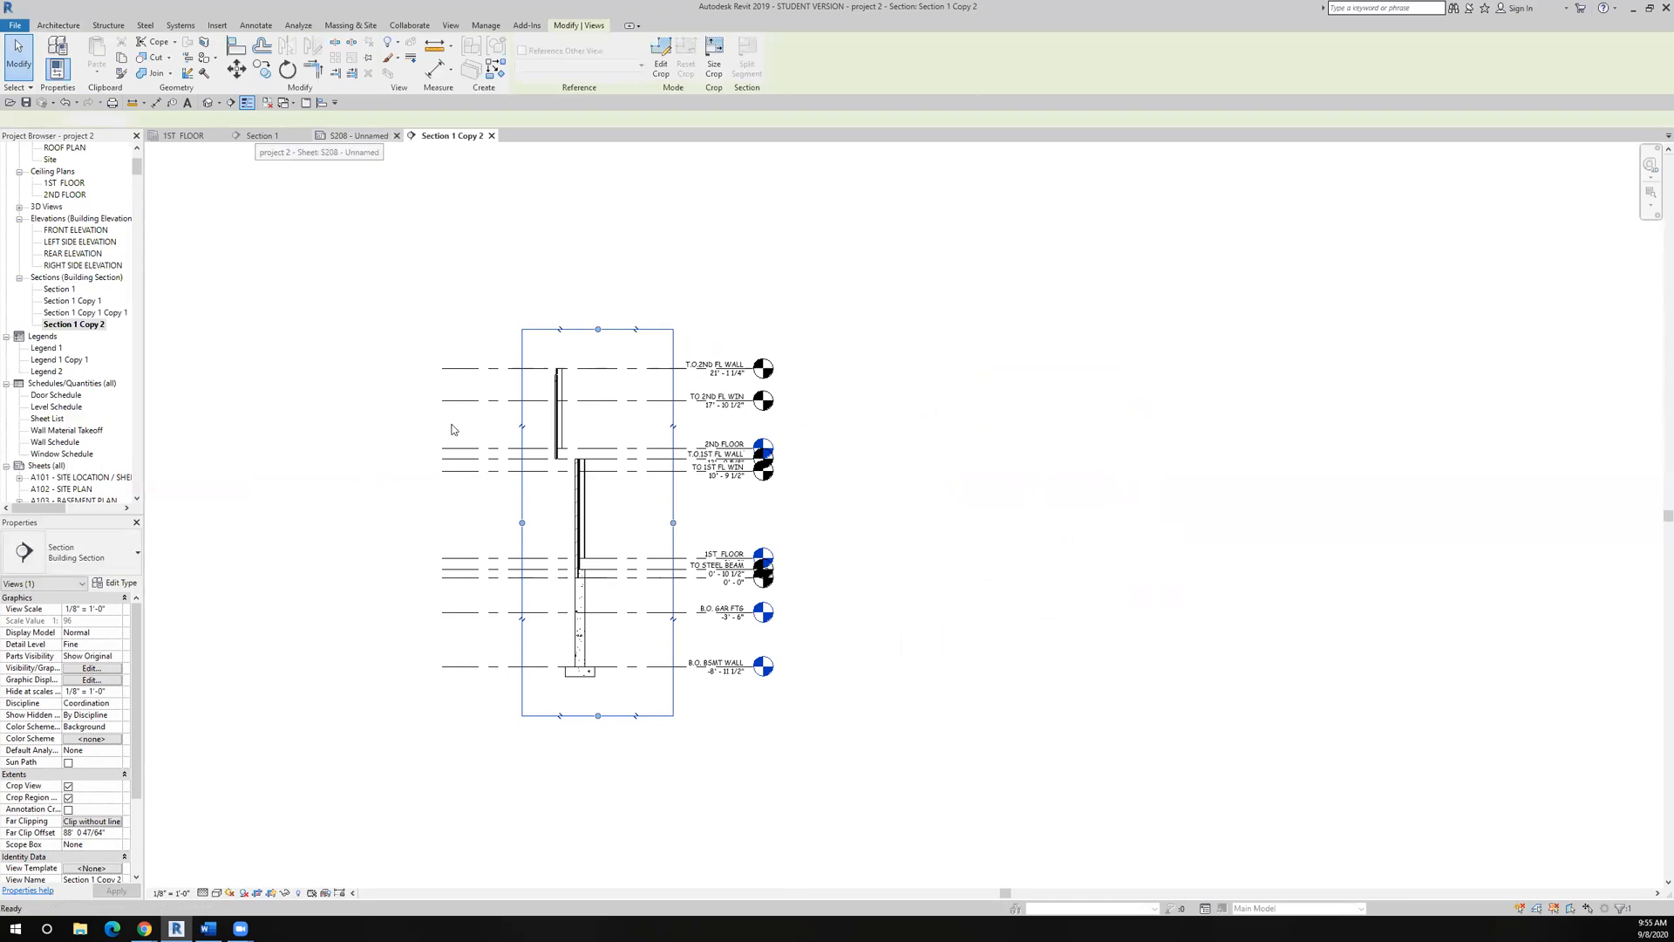
{"action": "left_click", "coordinate": [78, 325]}
{"action": "left_click_drag", "start_coordinate": [104, 339], "coordinate": [916, 534]}
{"action": "left_click", "coordinate": [904, 595]}
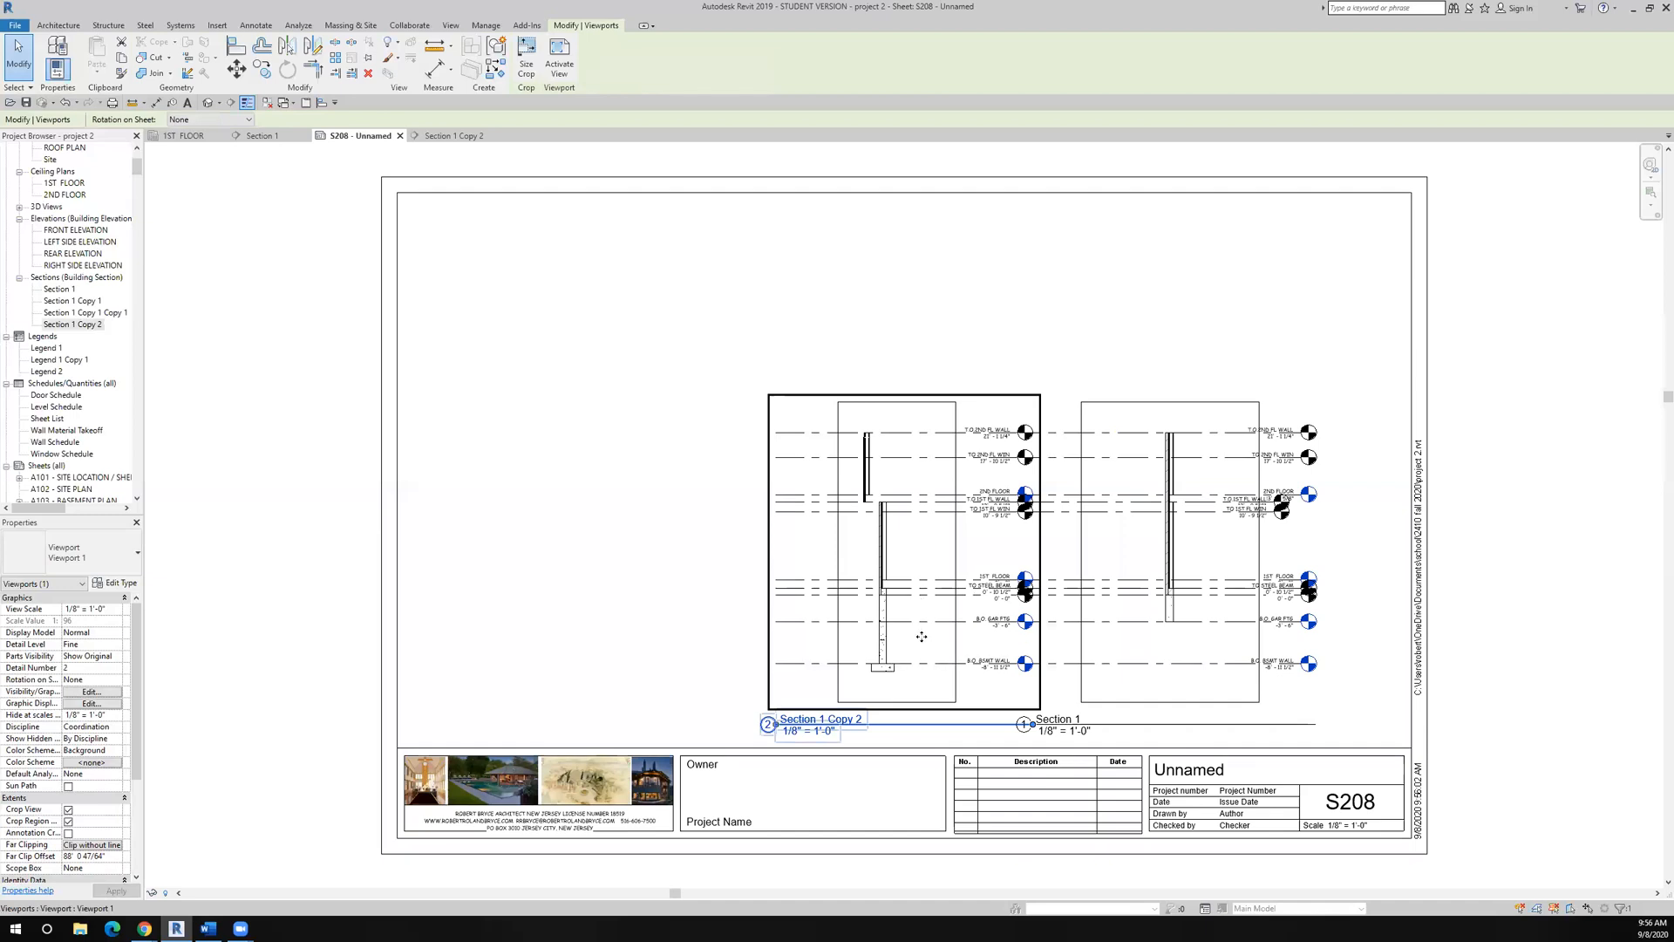
{"action": "left_click", "coordinate": [411, 448]}
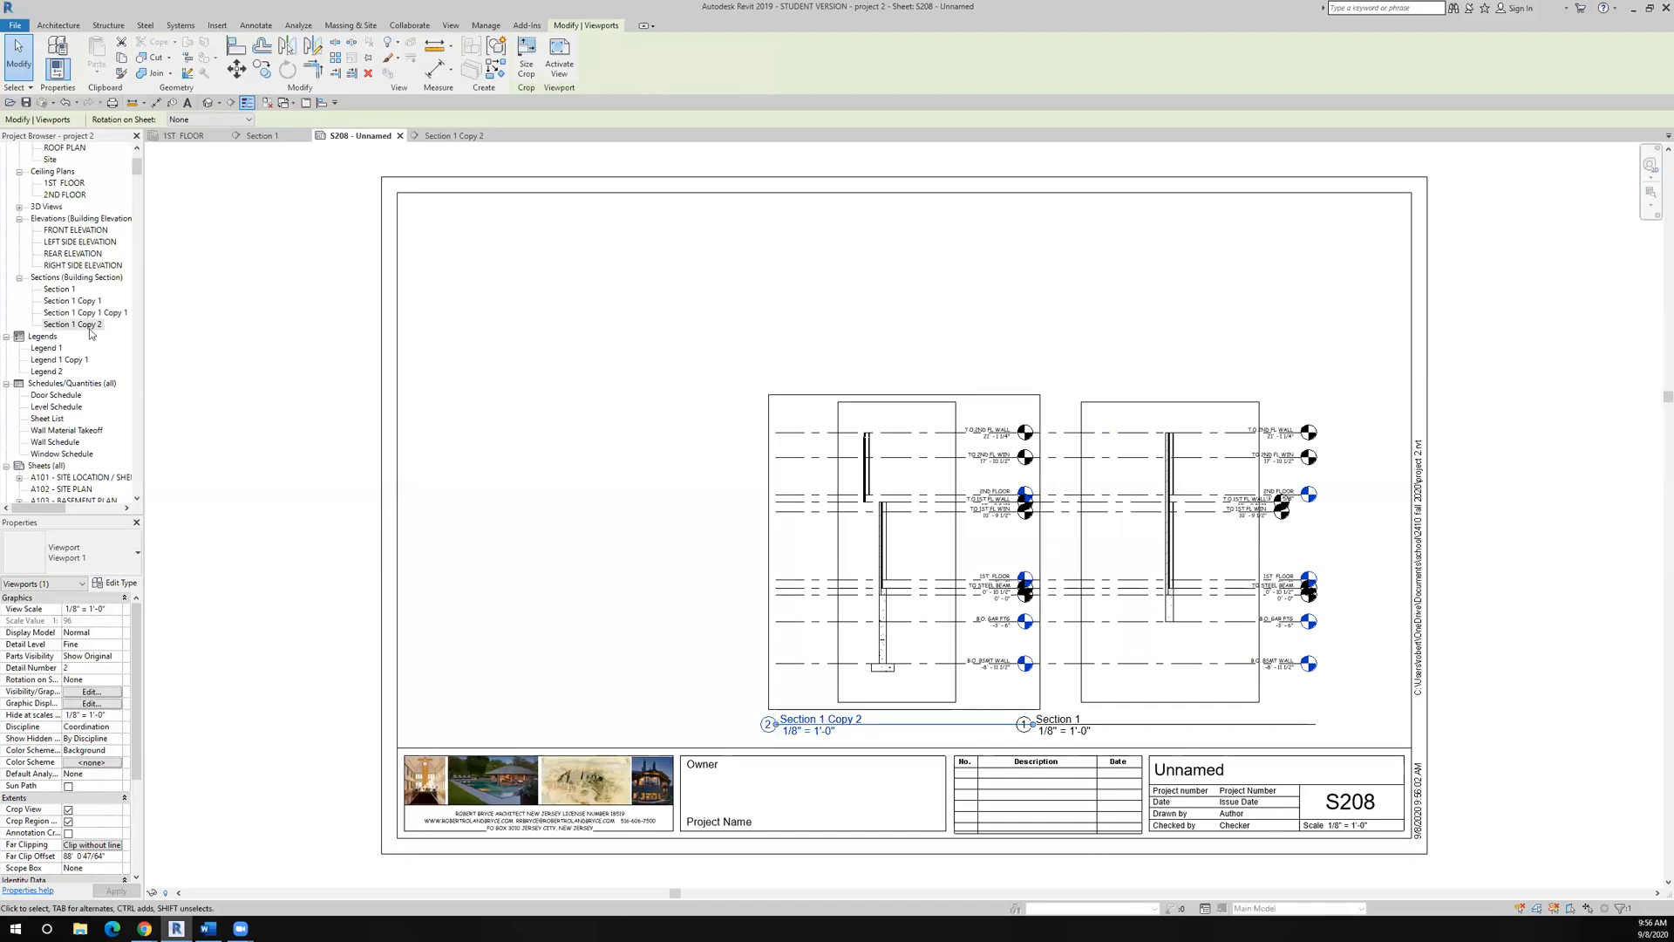
Step: Open Section 1 again and make another duplicate of it
{"action": "double_click", "coordinate": [61, 290]}
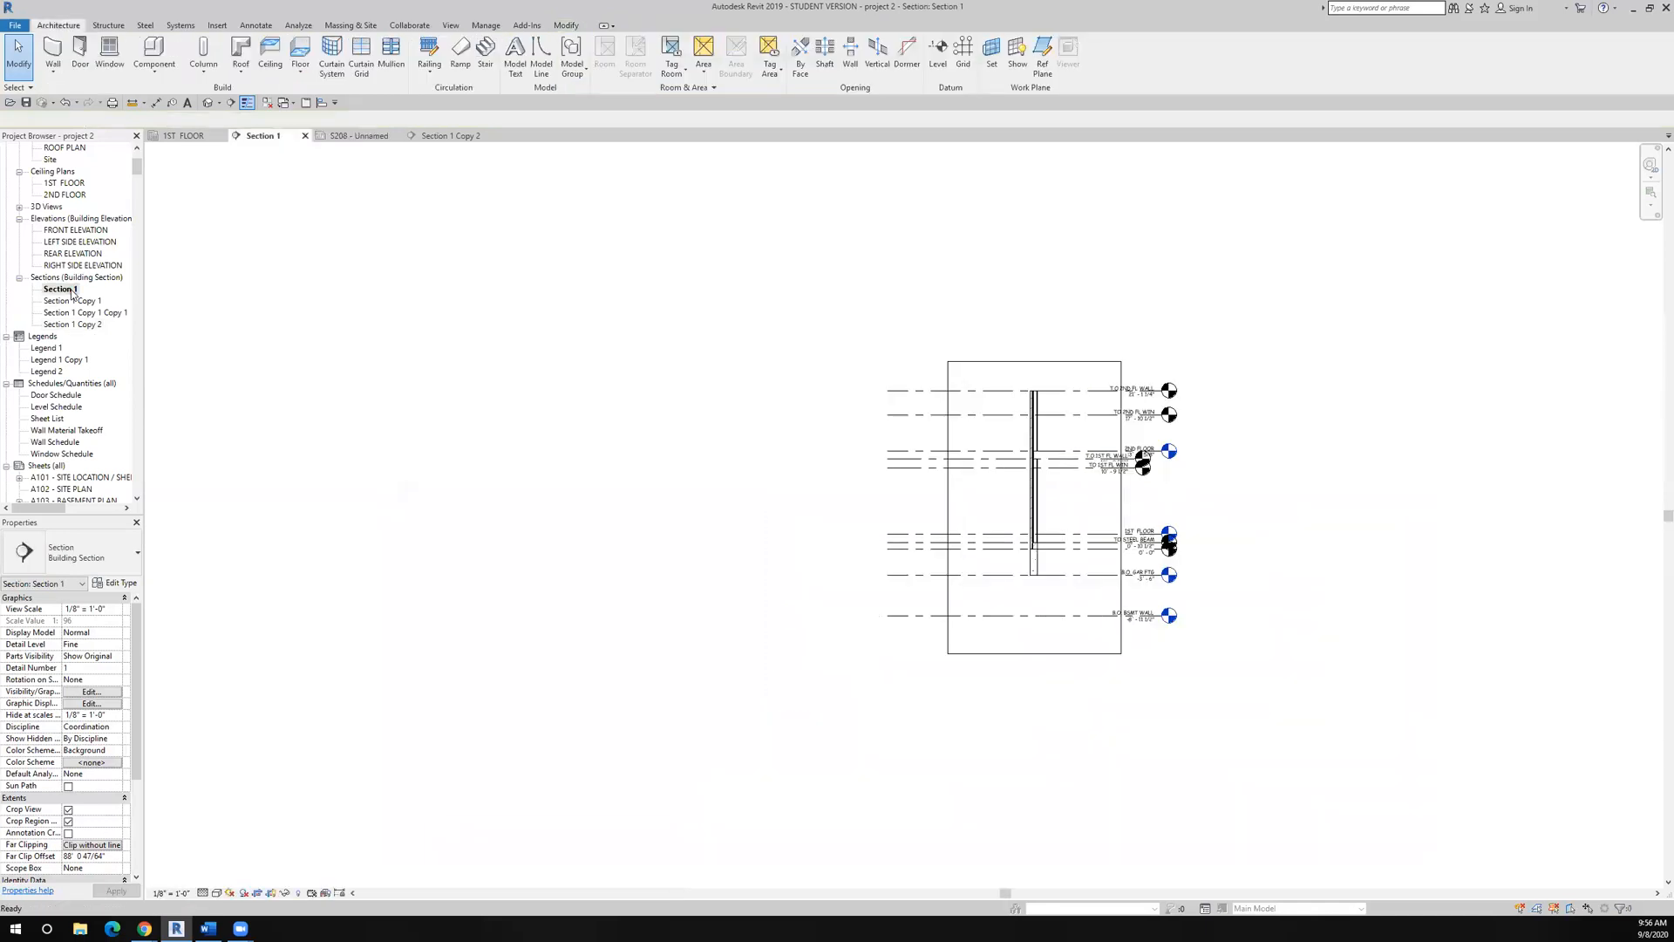
{"action": "right_click", "coordinate": [73, 295]}
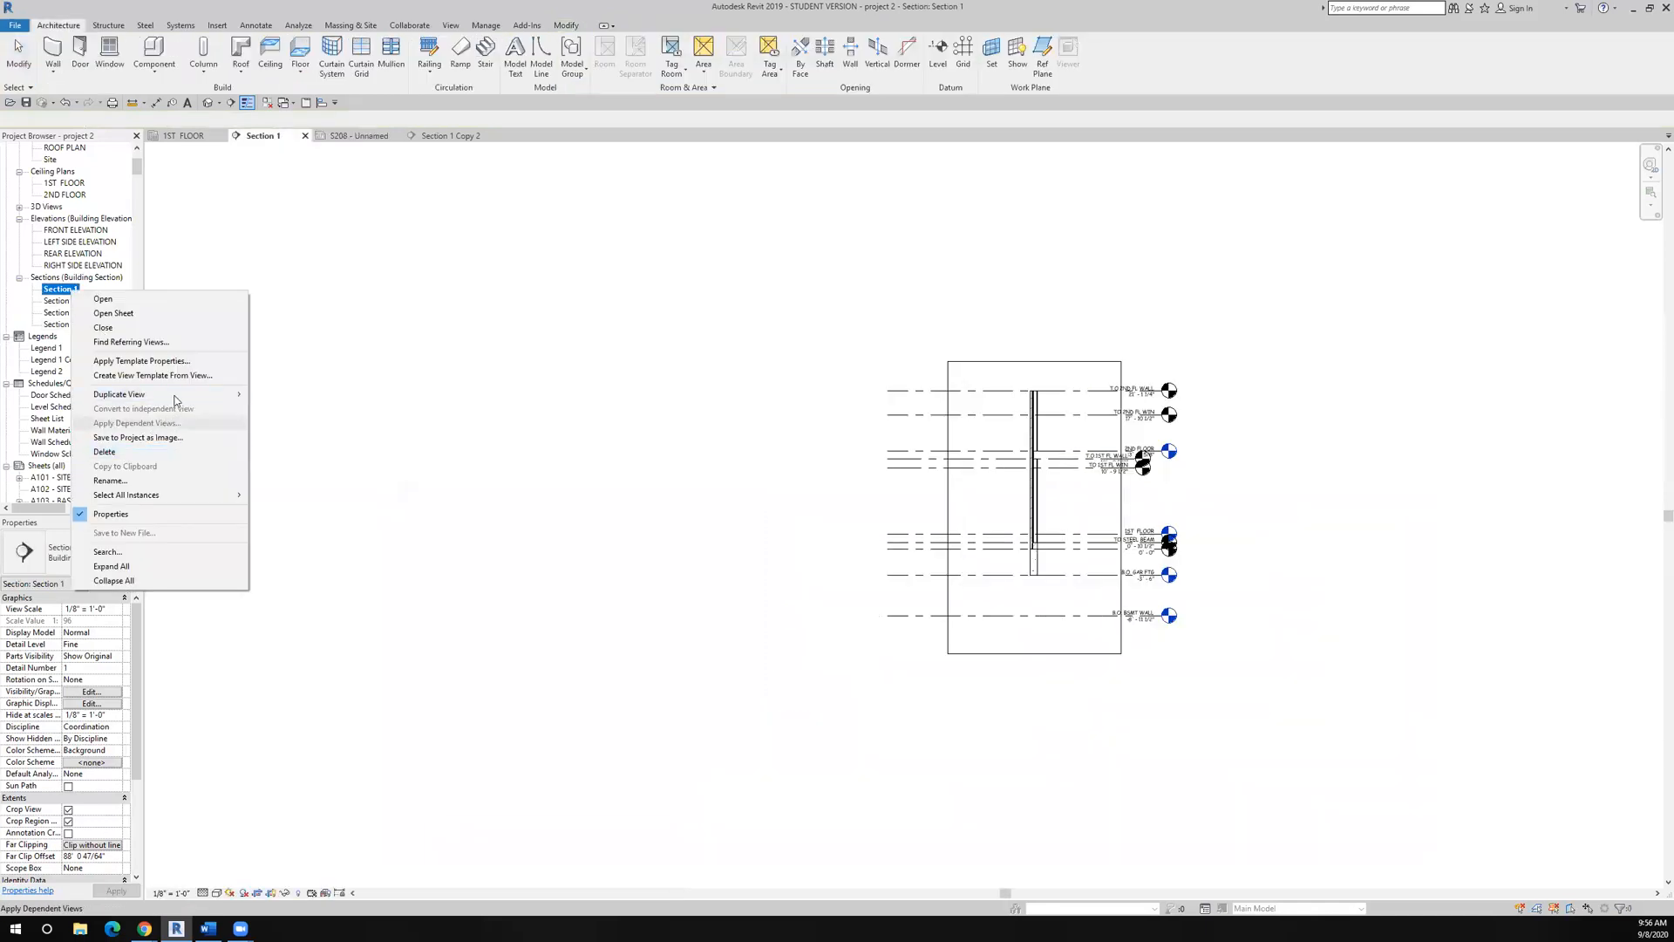
{"action": "mouse_move", "coordinate": [177, 396]}
{"action": "left_click", "coordinate": [283, 394]}
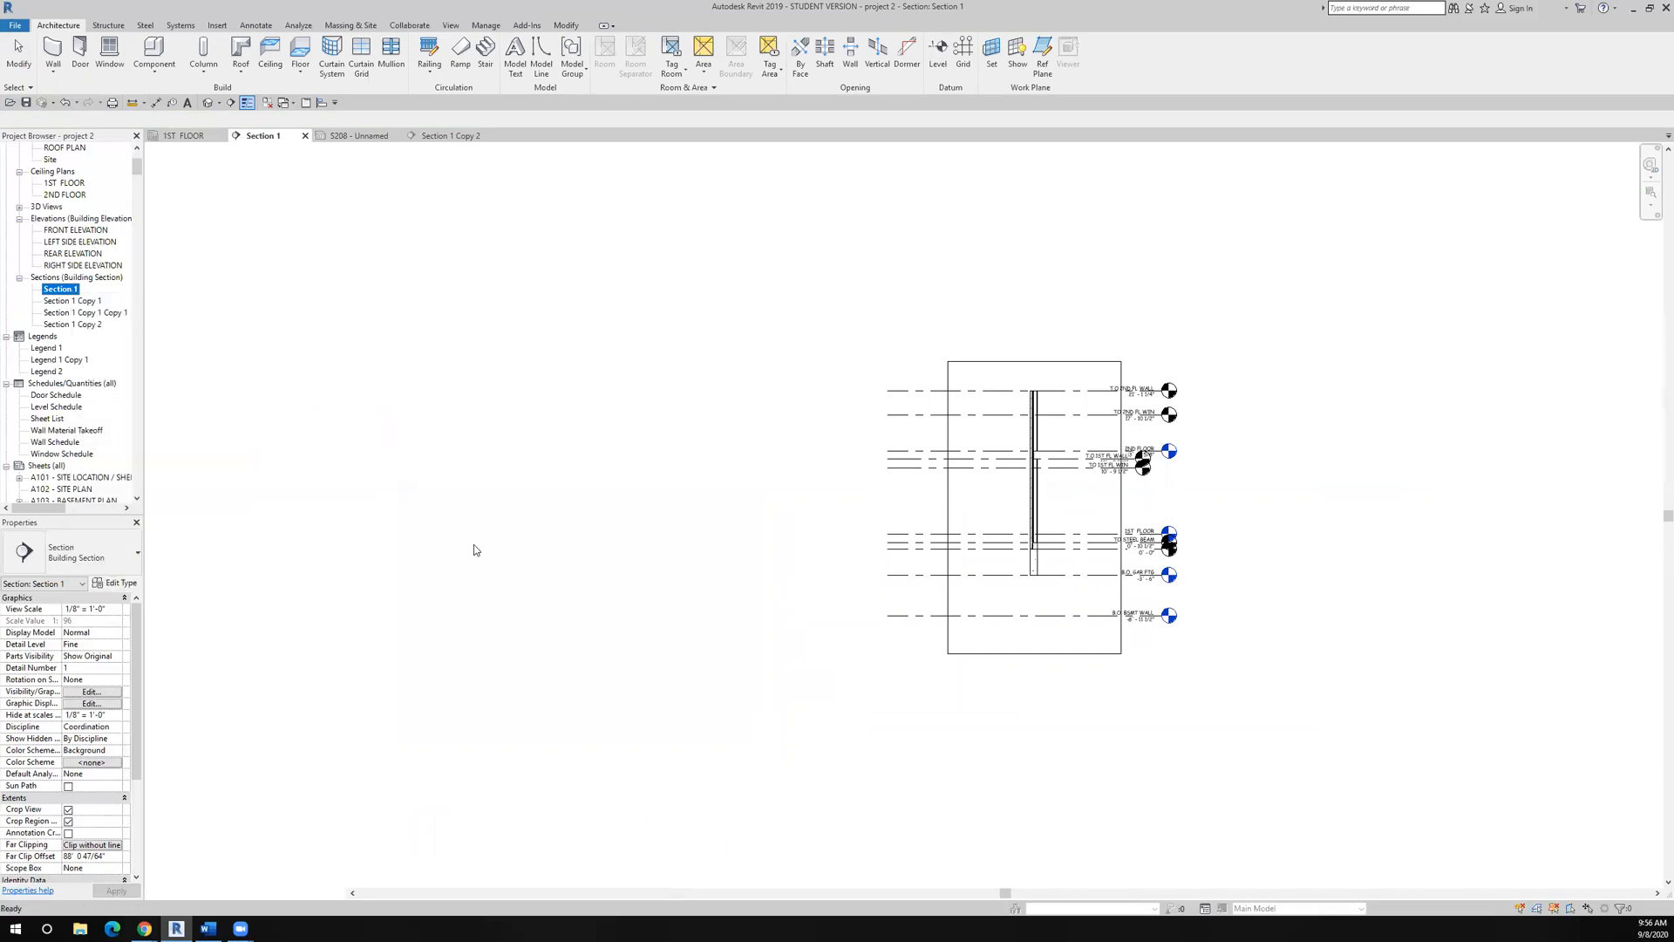
Step: Crop Section 1 Copy 3 tightly around the stepped wall with a footing, leaving out the wall without one
{"action": "scroll", "coordinate": [649, 549], "scroll_direction": "down", "scroll_amount": 2}
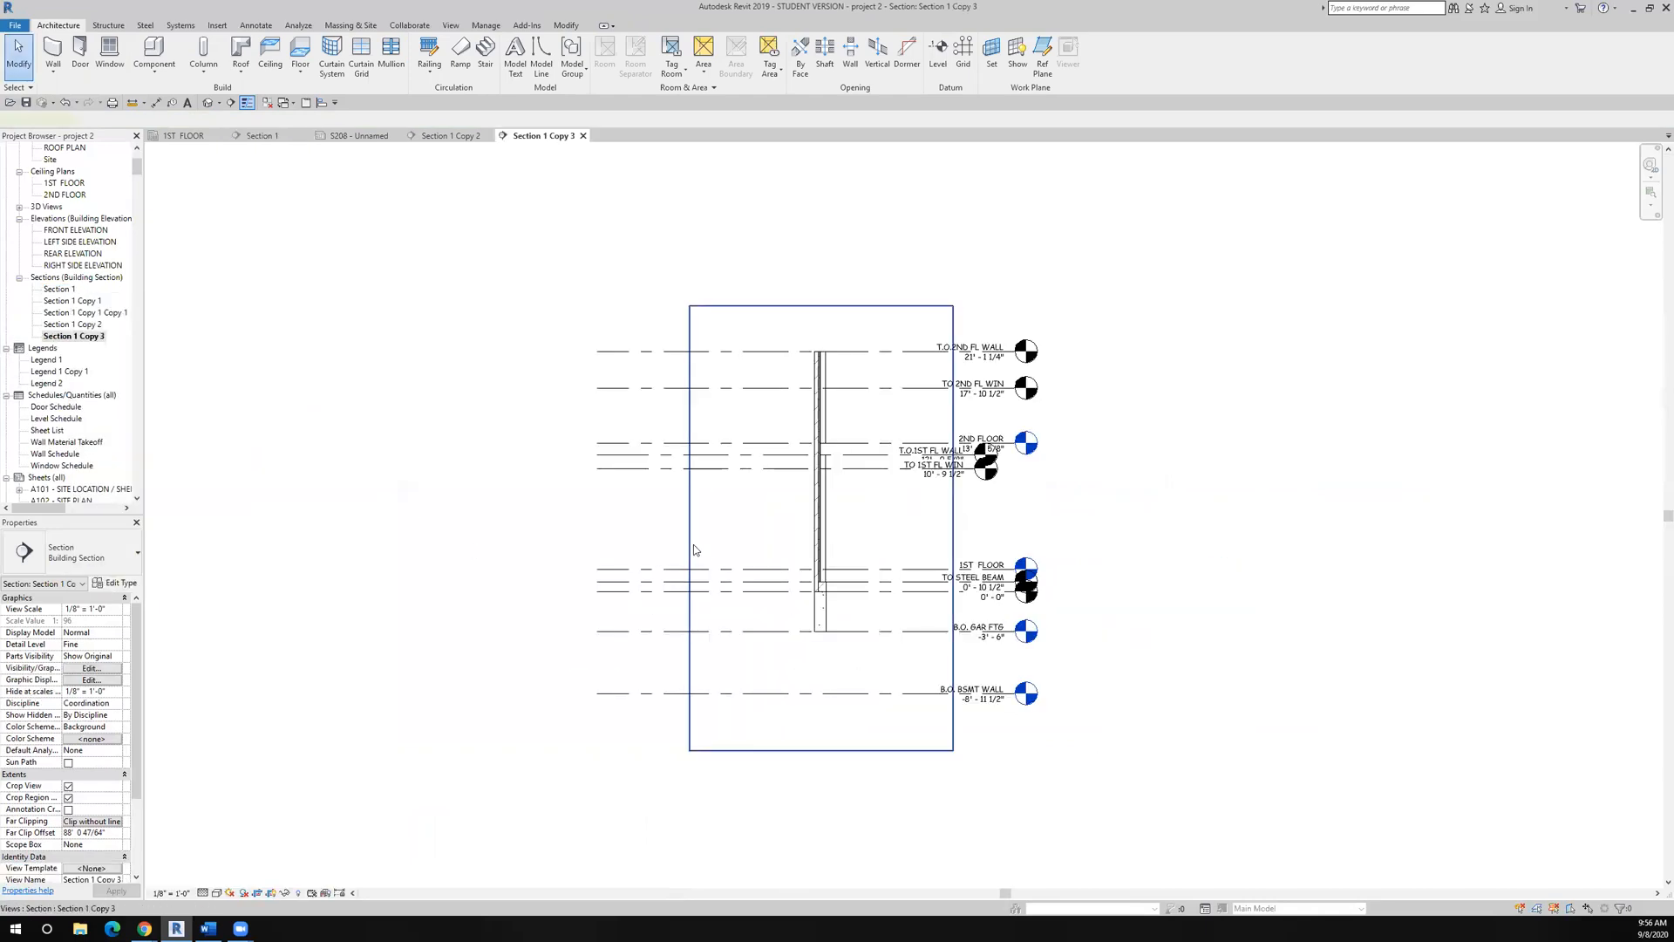
{"action": "left_click", "coordinate": [689, 529]}
{"action": "left_click_drag", "start_coordinate": [689, 529], "coordinate": [521, 523]}
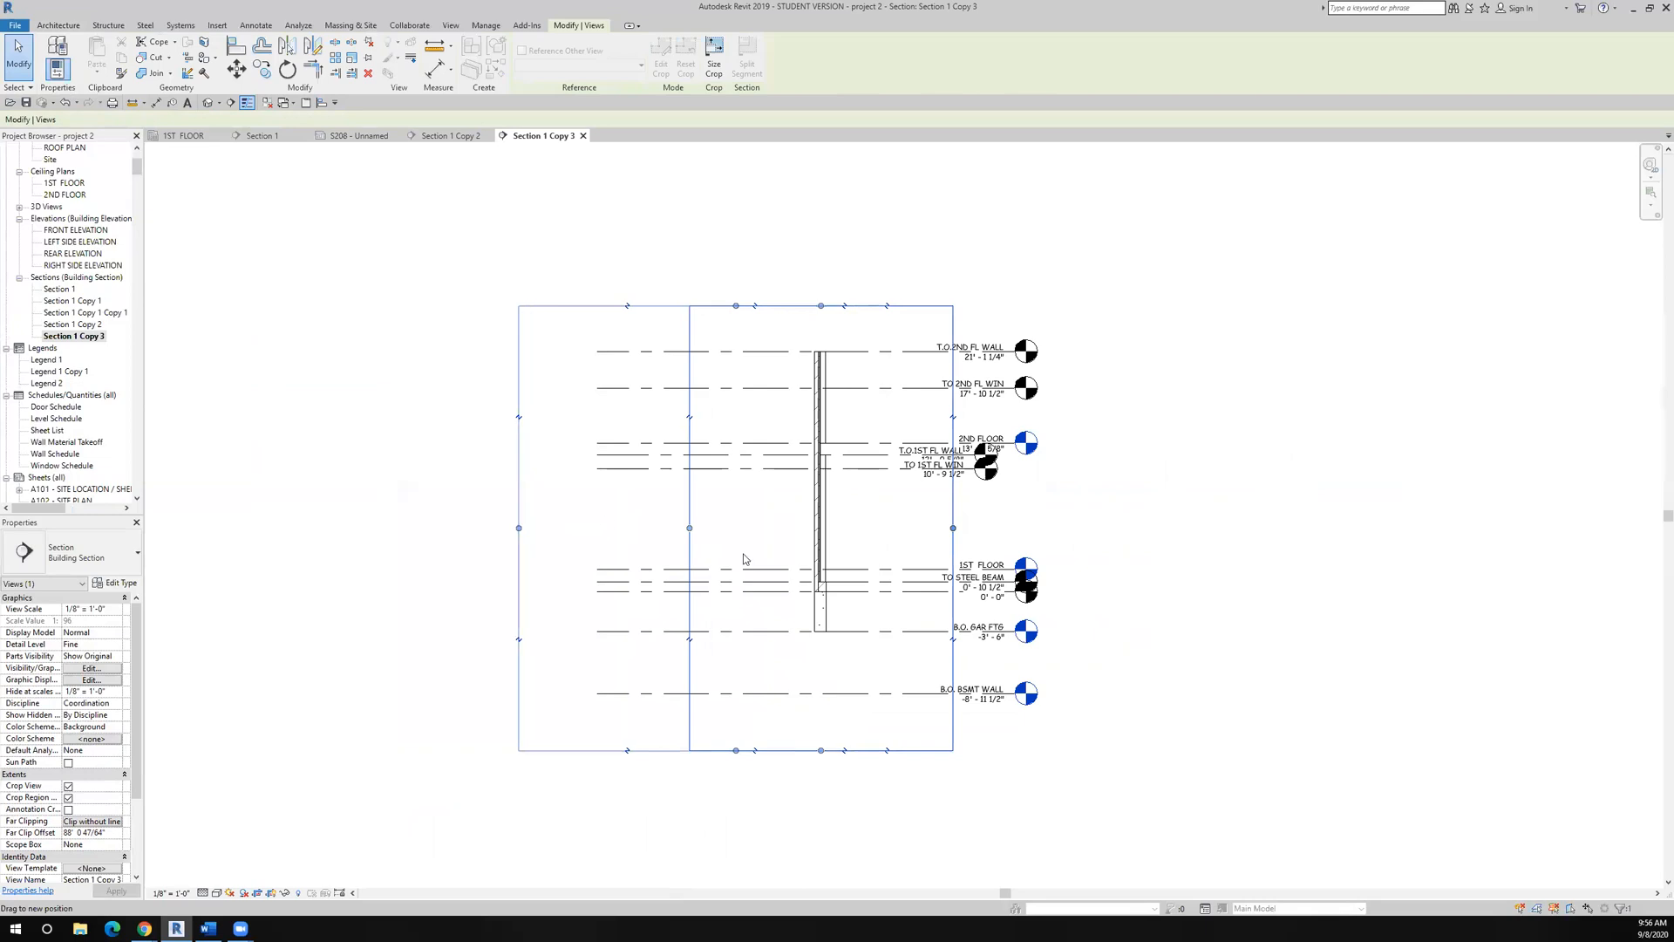
{"action": "left_click_drag", "start_coordinate": [953, 527], "coordinate": [660, 534]}
{"action": "left_click", "coordinate": [736, 810]}
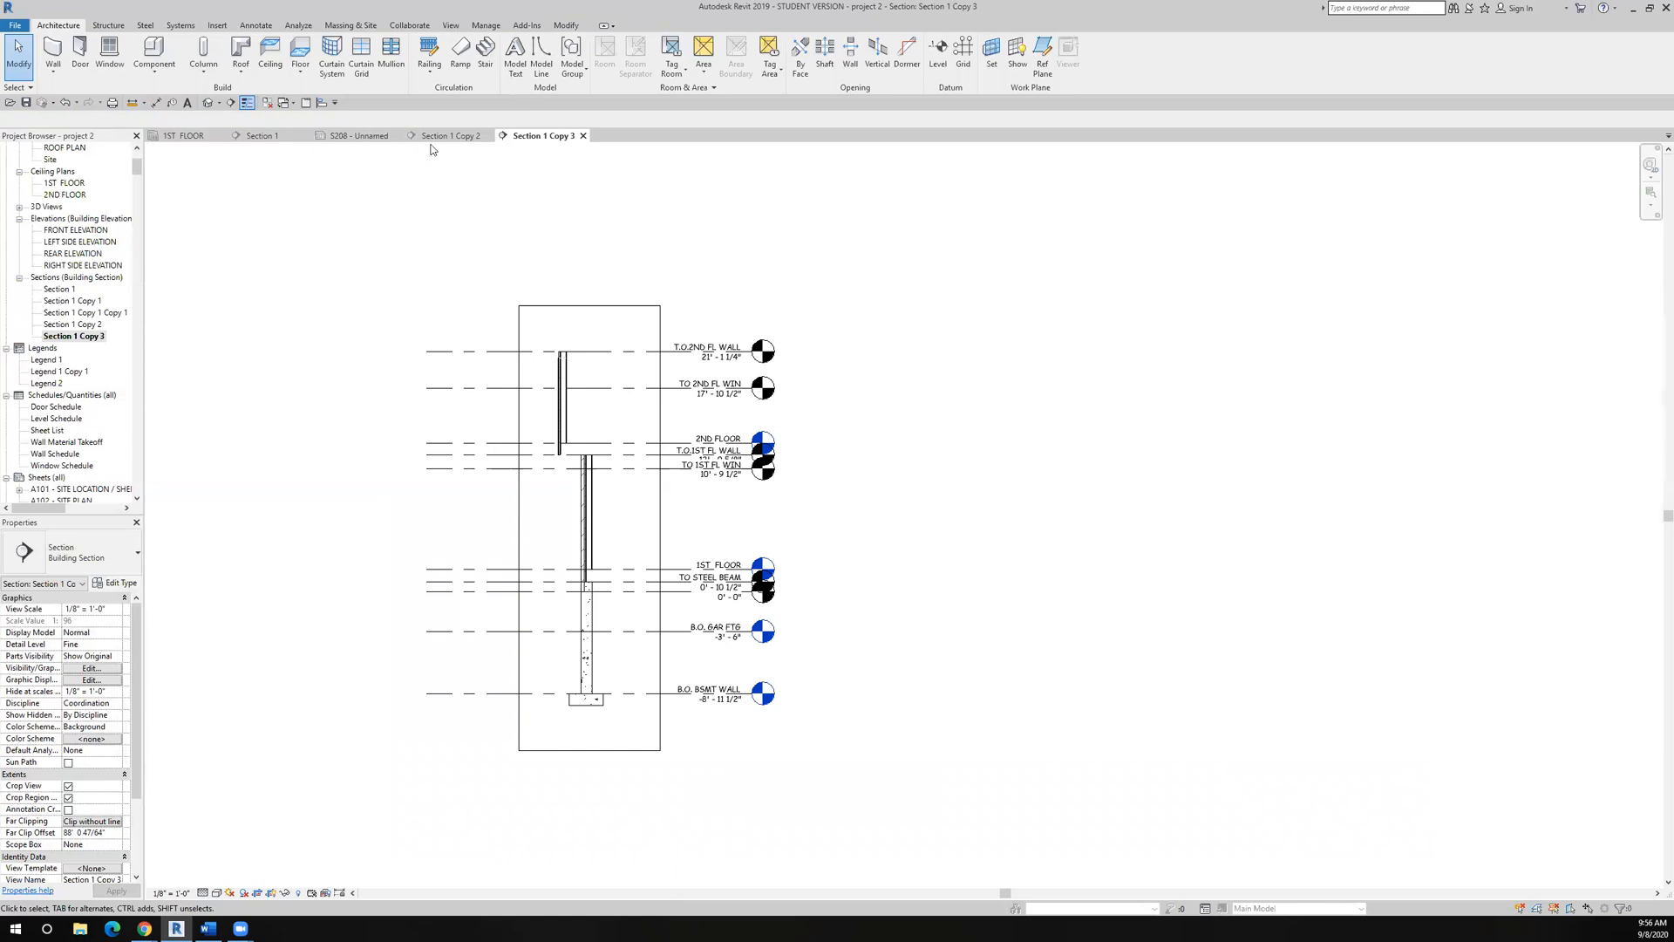
Step: Place Section 1 Copy 3 on sheet S208 in the empty area beside Section 1 Copy 2, slightly higher than the other viewports
{"action": "left_click", "coordinate": [377, 136]}
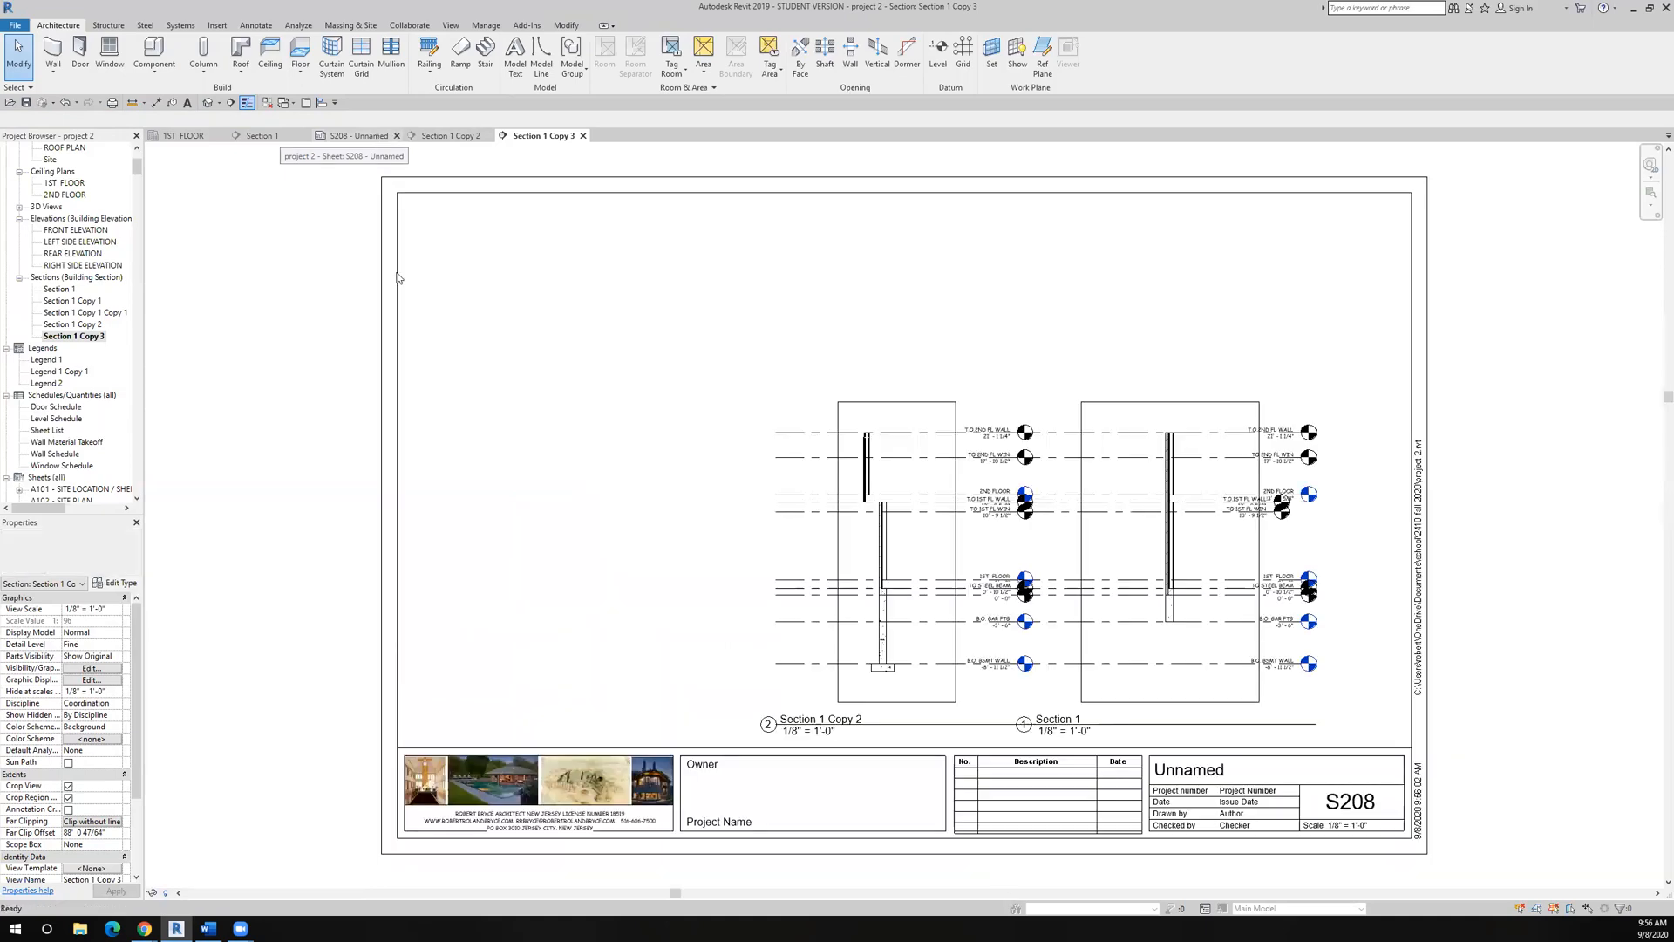
{"action": "left_click", "coordinate": [89, 337]}
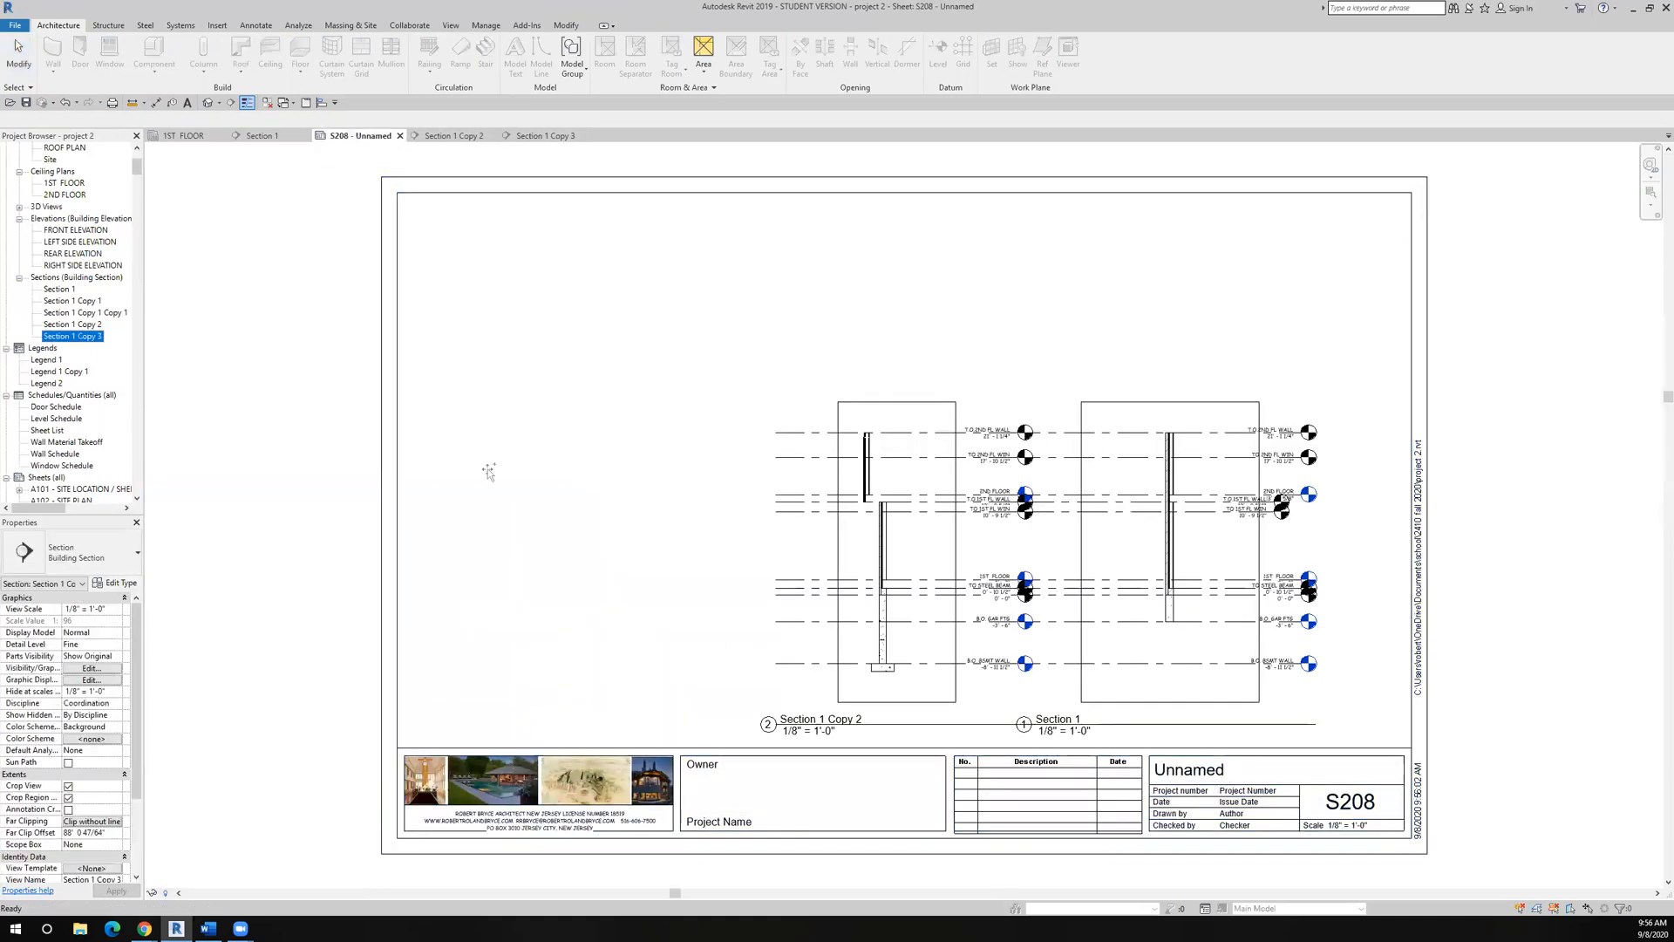
{"action": "left_click_drag", "start_coordinate": [623, 600], "coordinate": [604, 585]}
{"action": "left_click", "coordinate": [602, 588]}
{"action": "left_click_drag", "start_coordinate": [598, 507], "coordinate": [600, 473]}
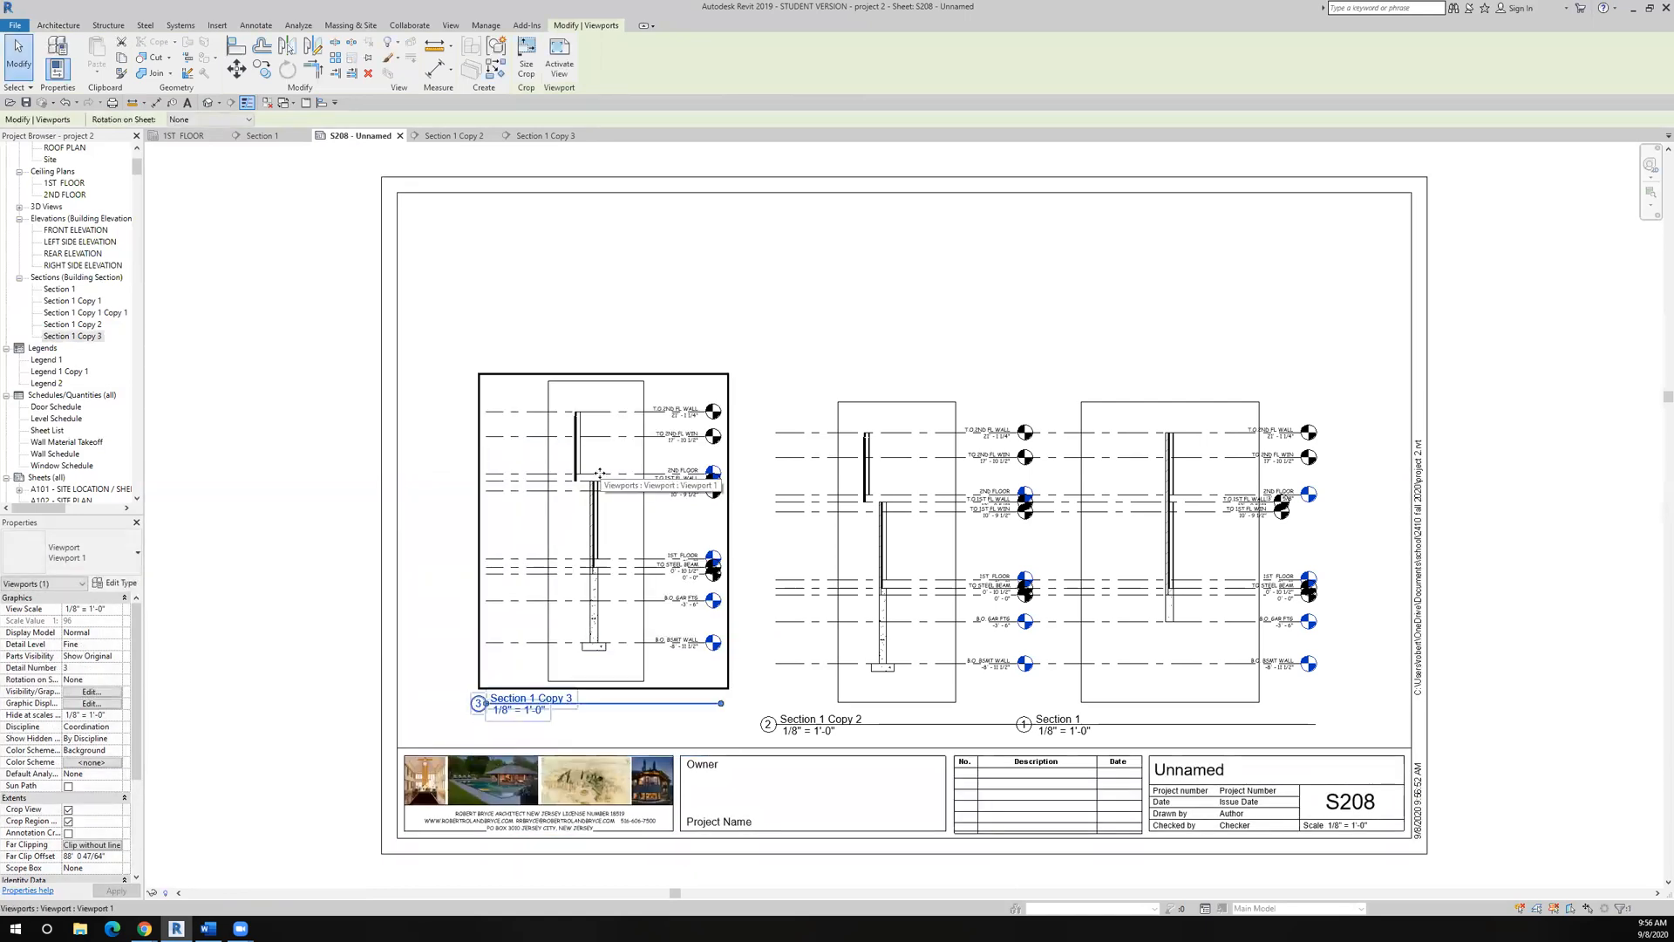